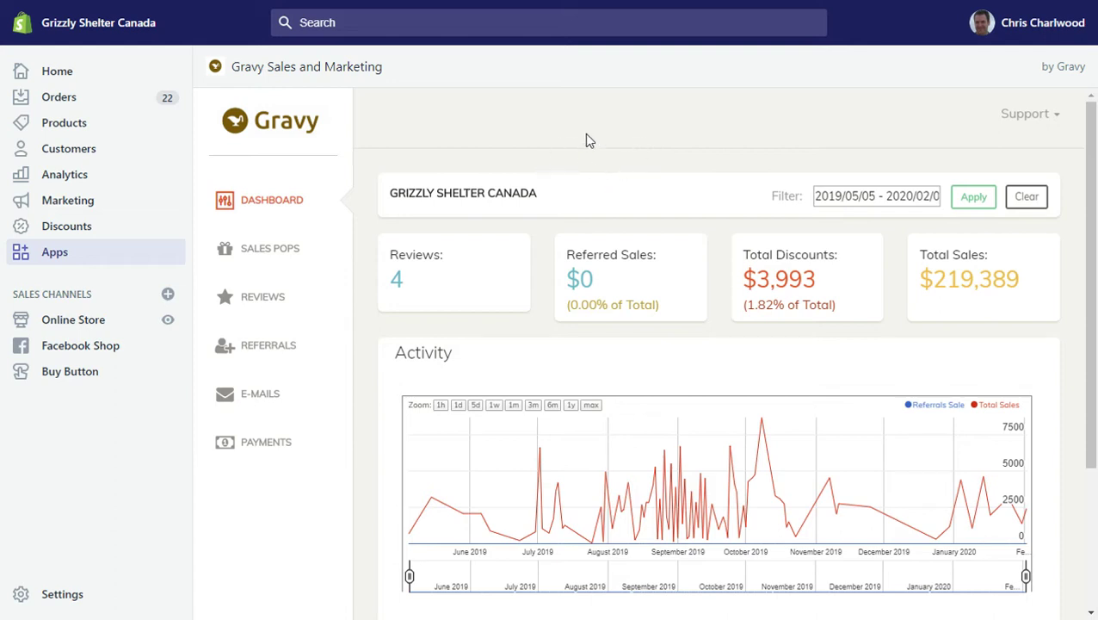
Look over the dashboard's summary figures, activity chart and referral sales section.
scroll(605, 159, "down", 1)
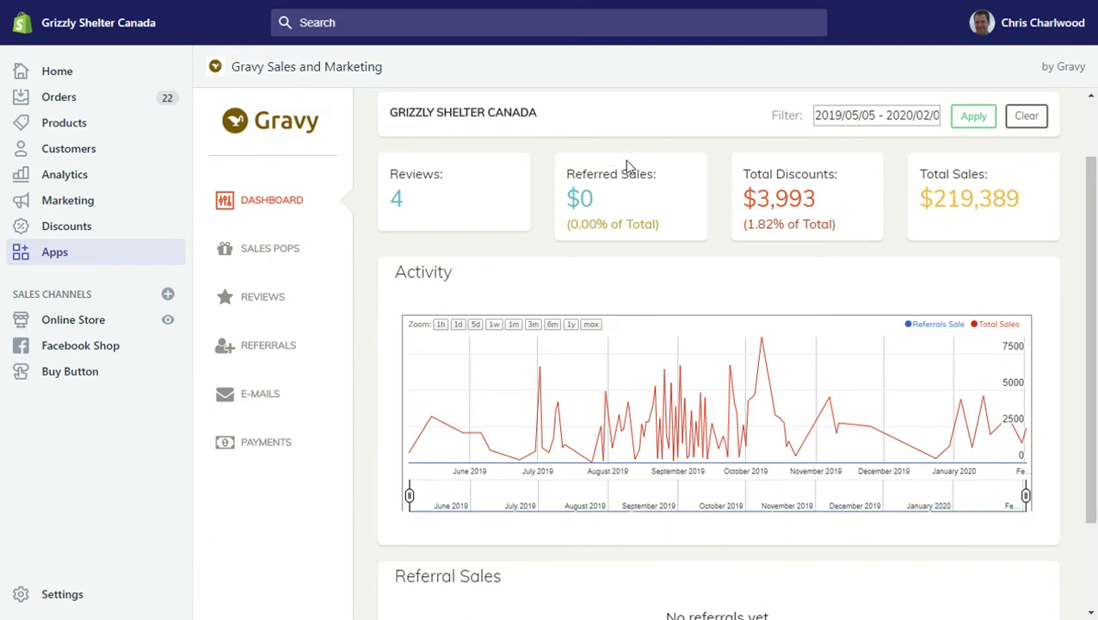
scroll(632, 165, "up", 1)
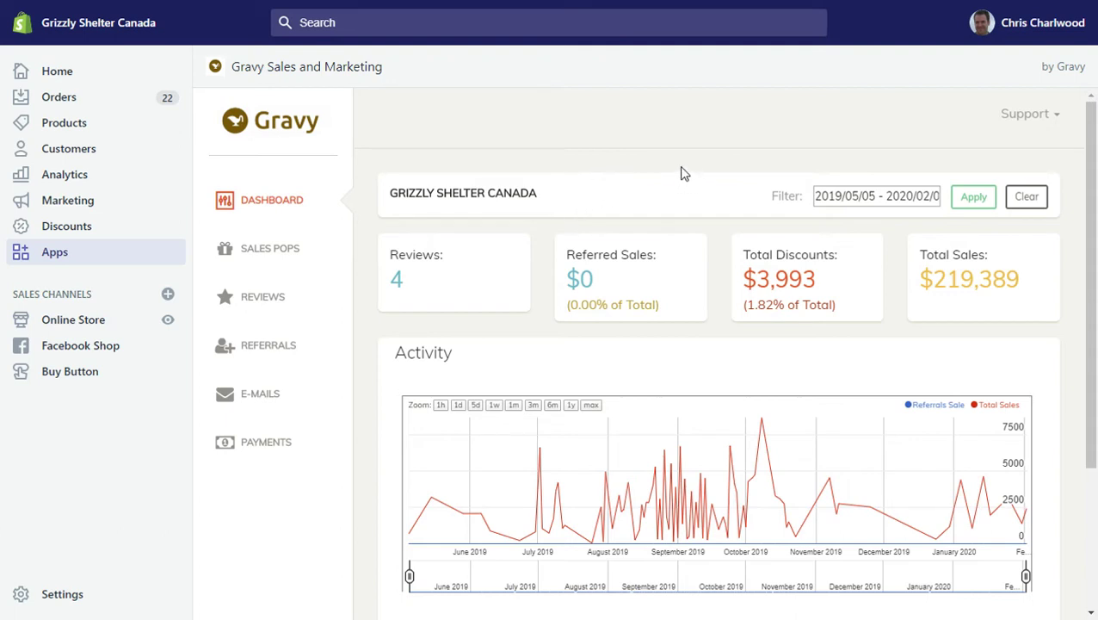
scroll(721, 172, "down", 1)
scroll(719, 175, "down", 3)
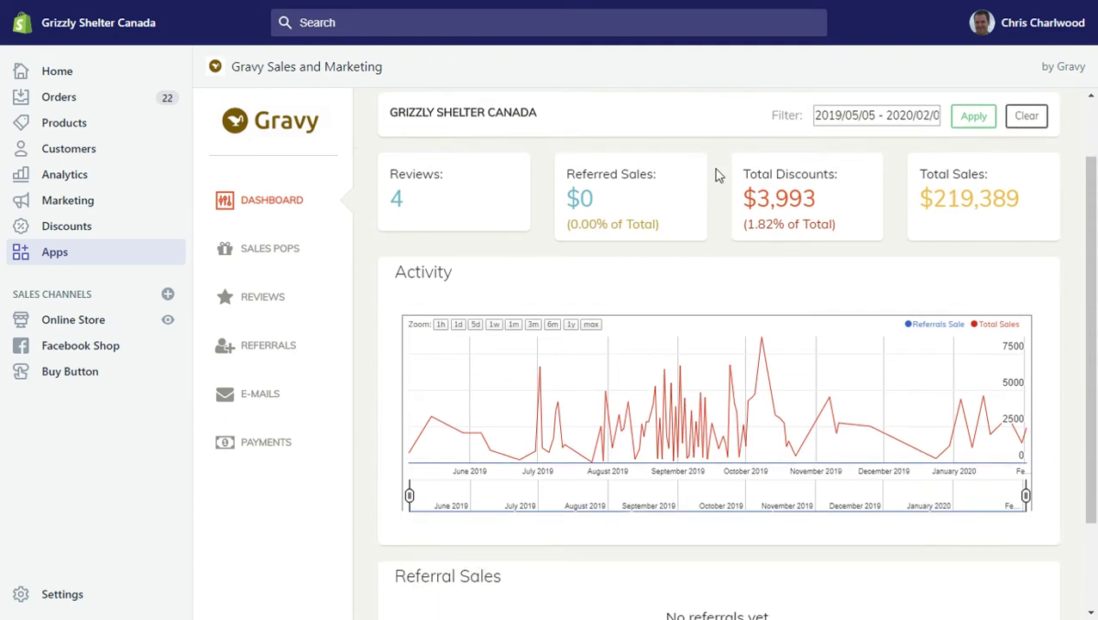
scroll(713, 180, "down", 1)
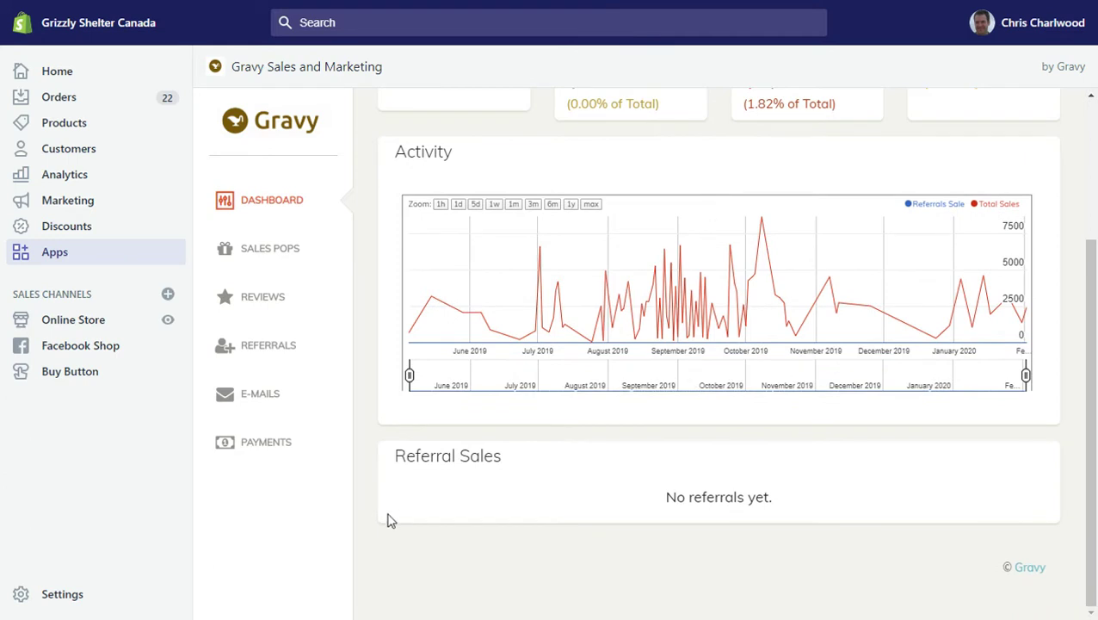
scroll(426, 479, "up", 1)
scroll(426, 480, "down", 1)
scroll(426, 482, "up", 2)
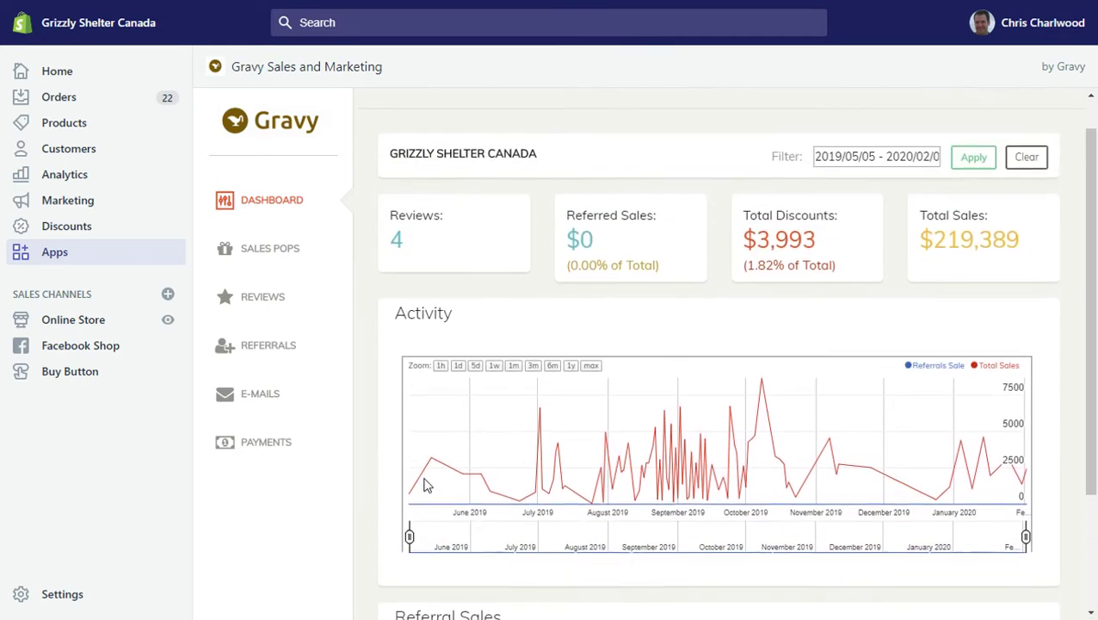
Open the Sales Pops settings and examine the message tags and the Orders and Abandoned message templates.
left_click(275, 256)
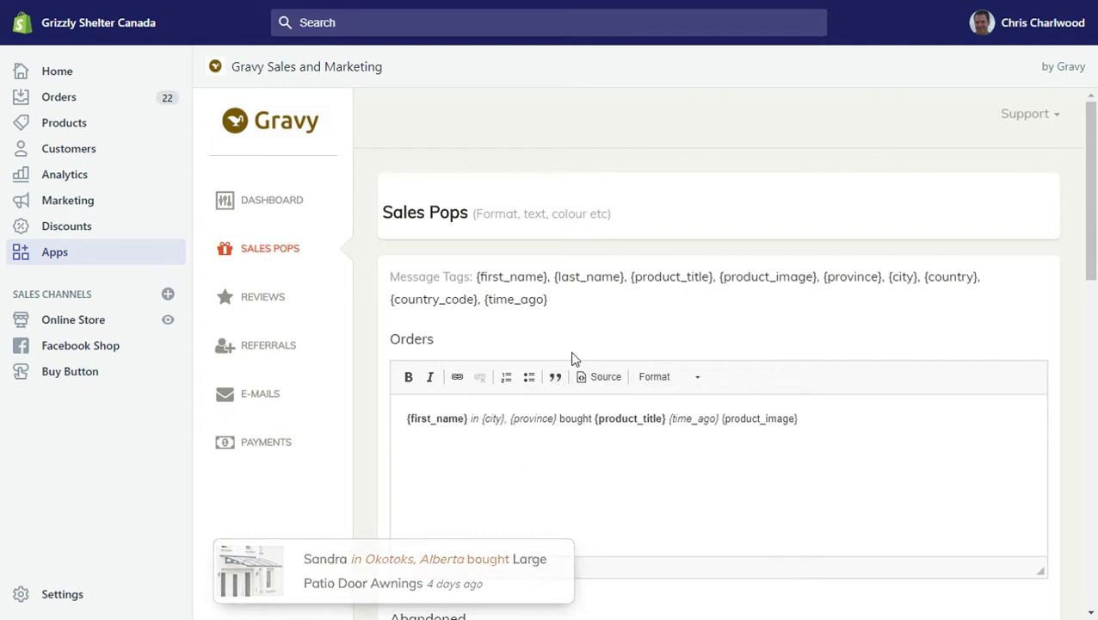
scroll(601, 347, "down", 5)
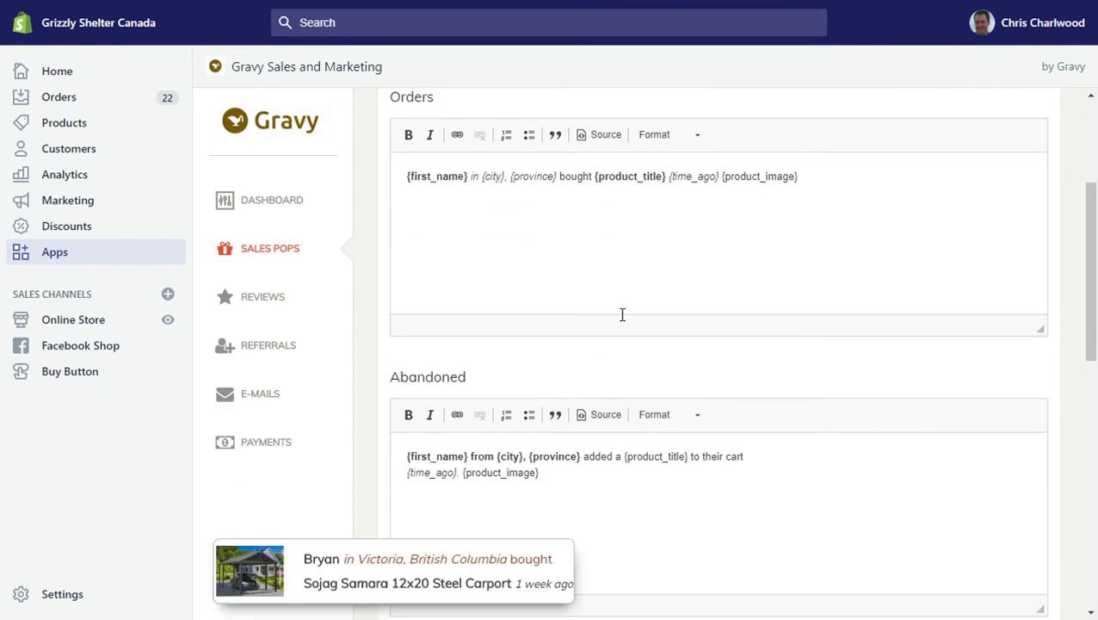
scroll(630, 316, "down", 2)
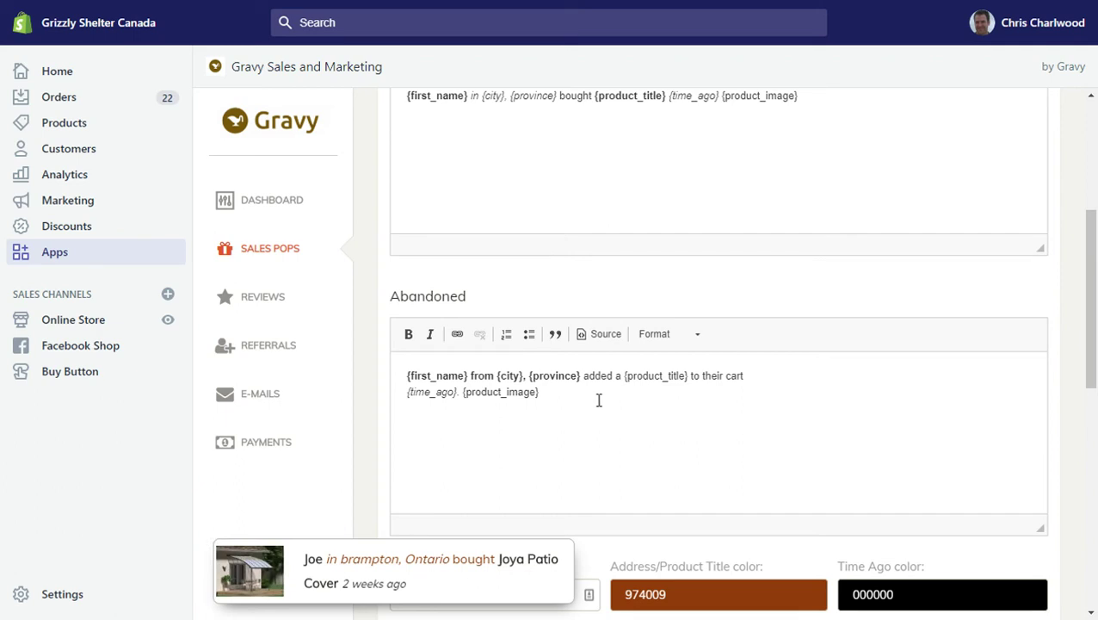
scroll(599, 401, "down", 1)
scroll(599, 401, "up", 1)
scroll(591, 417, "up", 1)
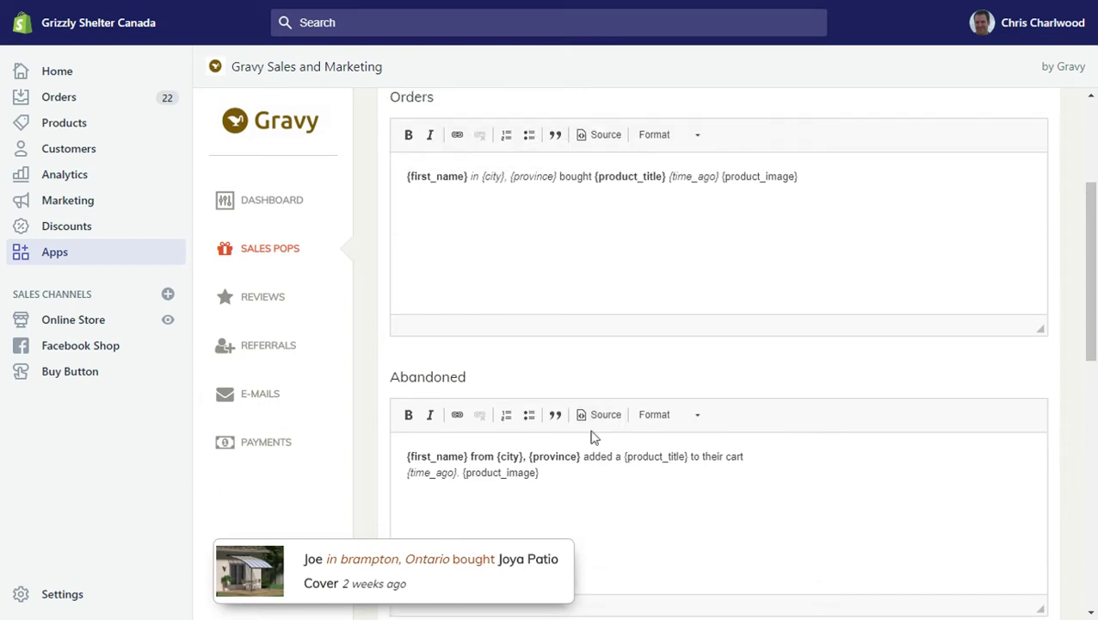
scroll(587, 279, "up", 1)
scroll(587, 279, "up", 2)
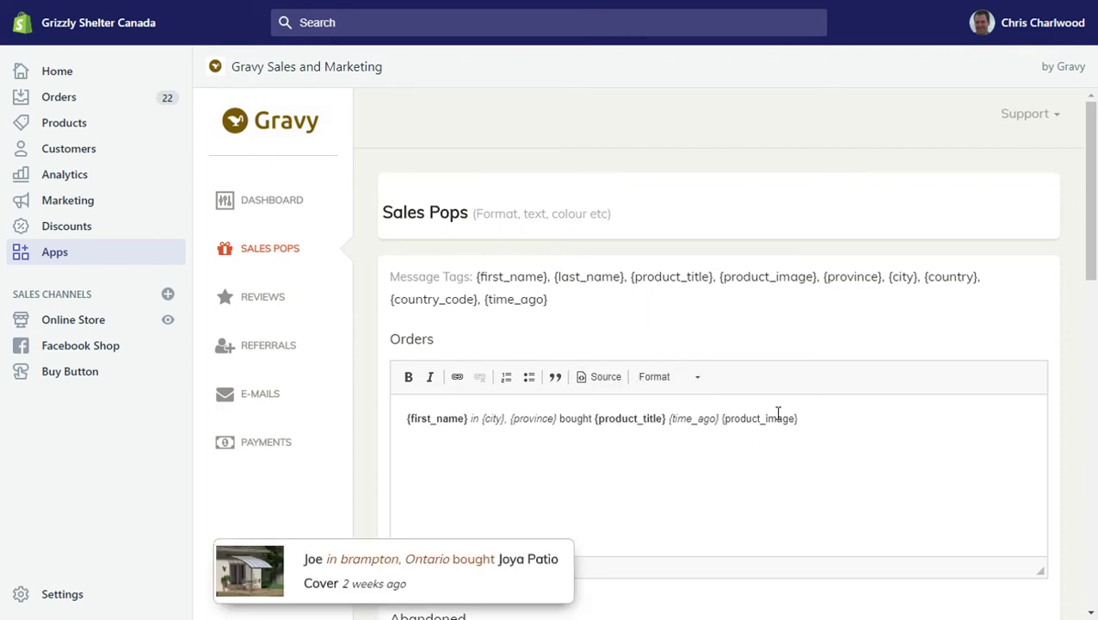
scroll(774, 415, "down", 1)
scroll(641, 387, "down", 3)
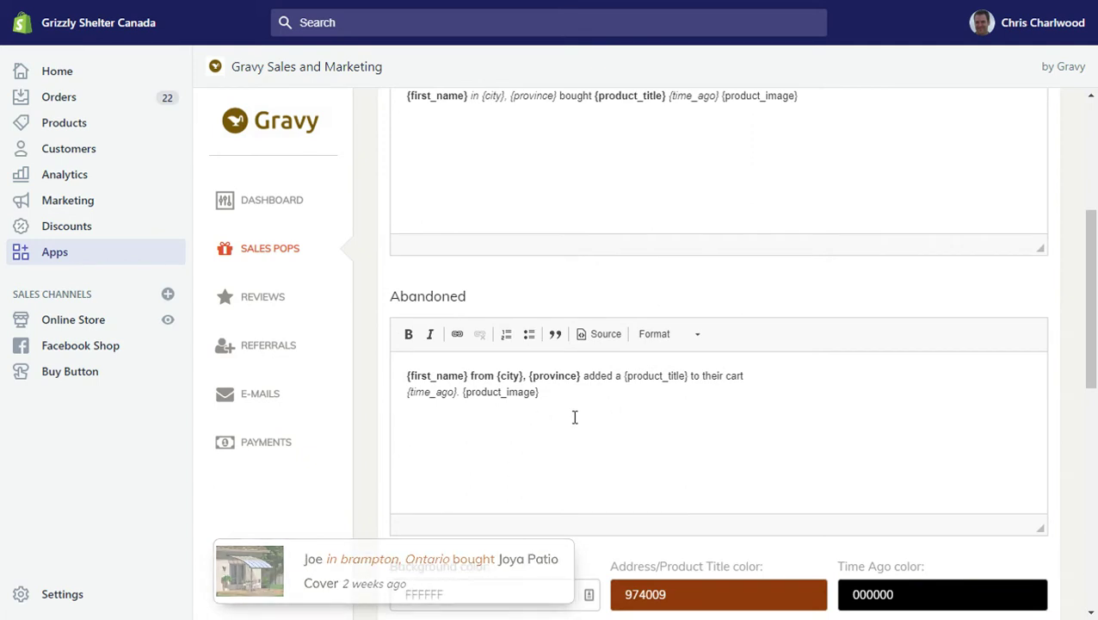
Examine the sales popup's colour, interval and hold time, position, content and store display settings.
scroll(577, 416, "down", 1)
scroll(602, 419, "down", 3)
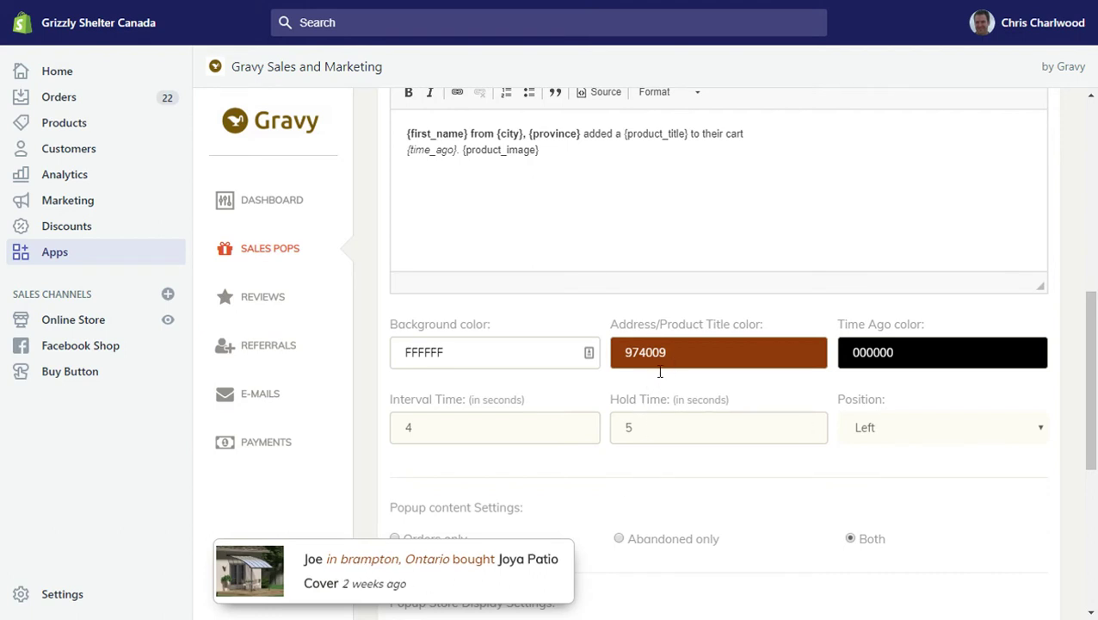
scroll(527, 389, "down", 2)
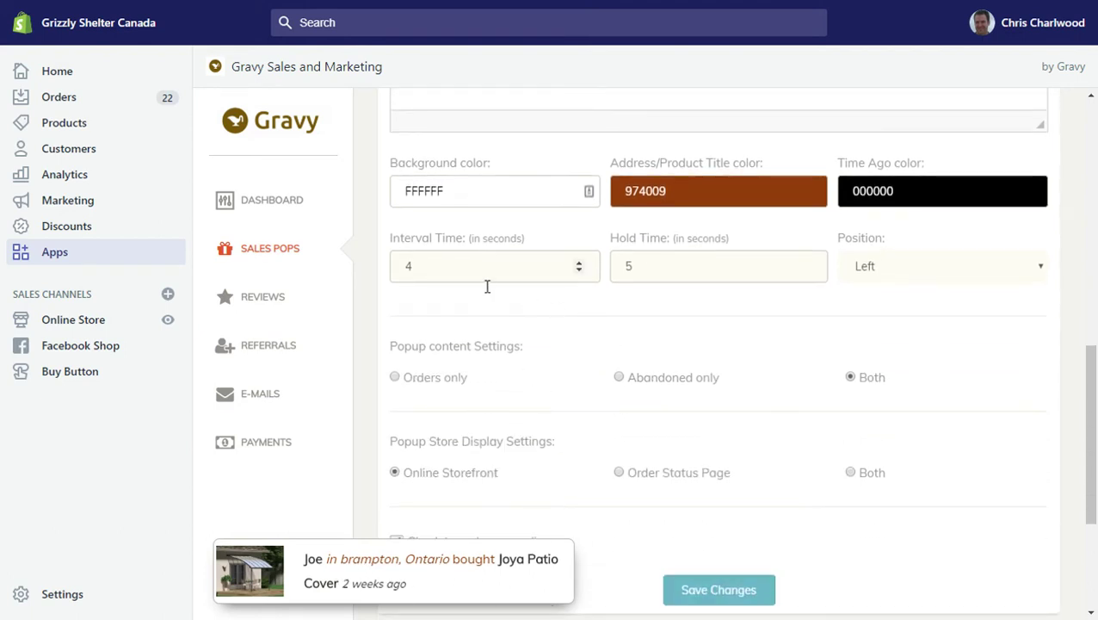
scroll(711, 316, "down", 1)
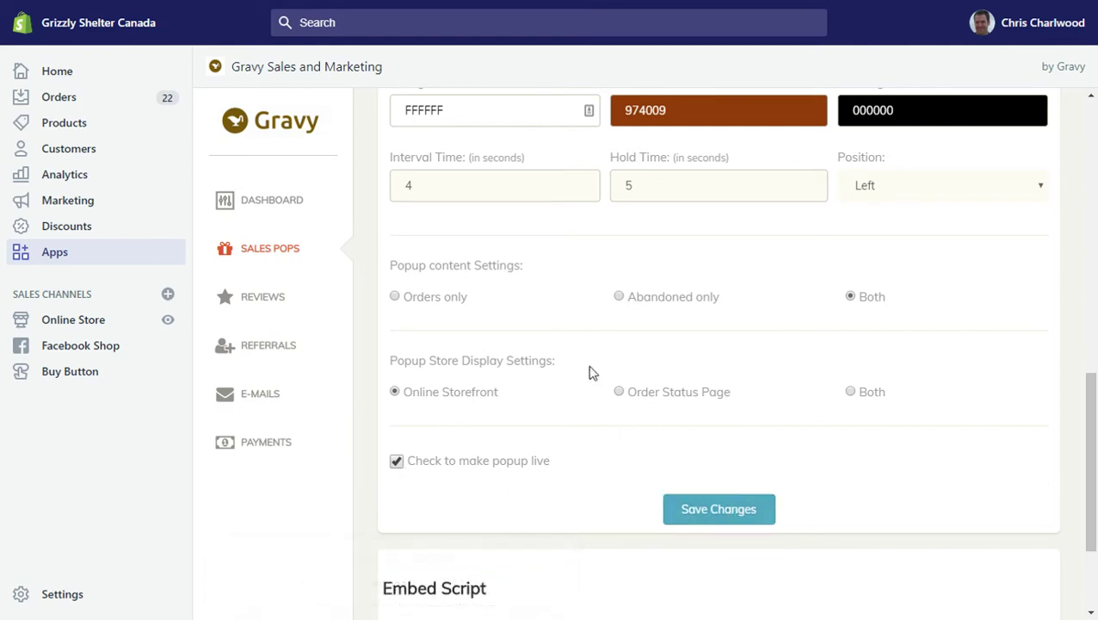
scroll(600, 284, "up", 2)
scroll(600, 284, "down", 3)
Open the Reviews settings and examine the review e-mail's enable option, sending delay and subject.
left_click(267, 298)
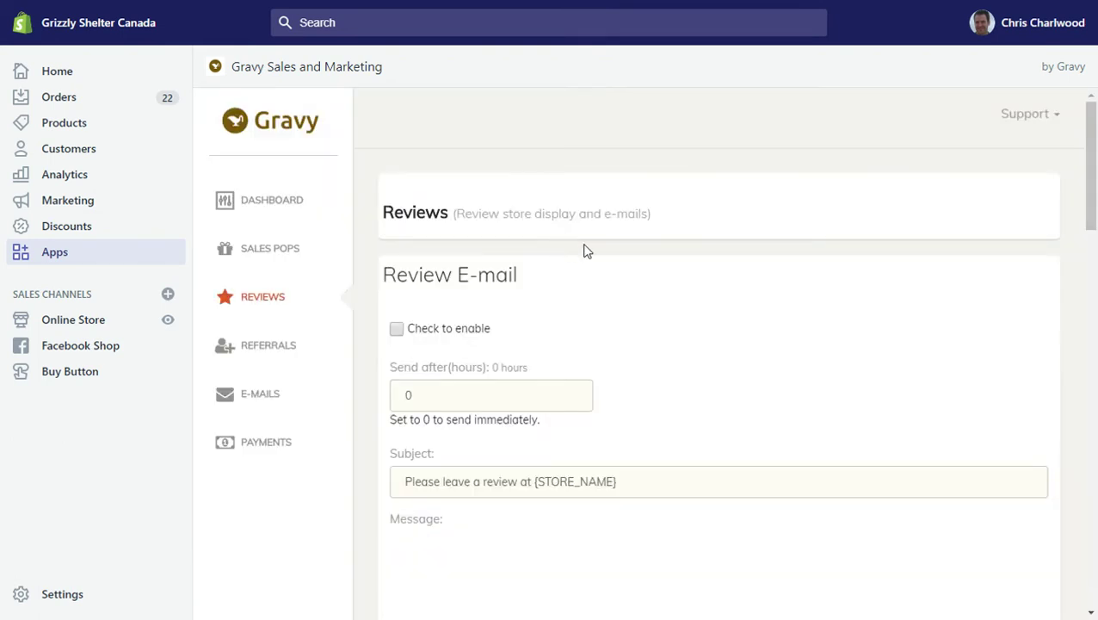
scroll(704, 240, "down", 1)
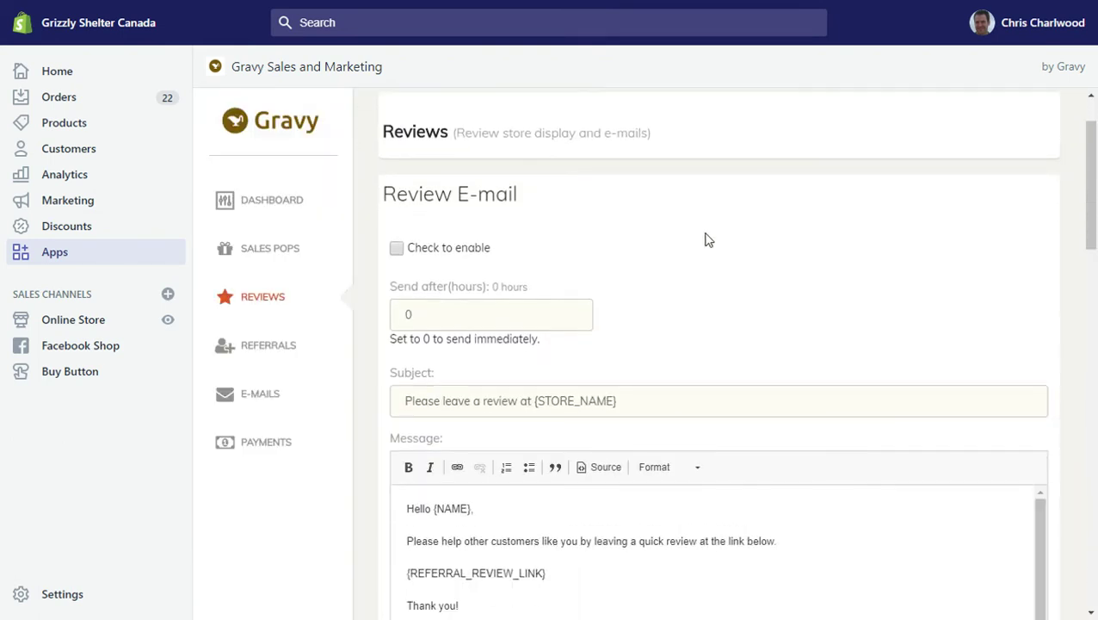
scroll(613, 263, "down", 2)
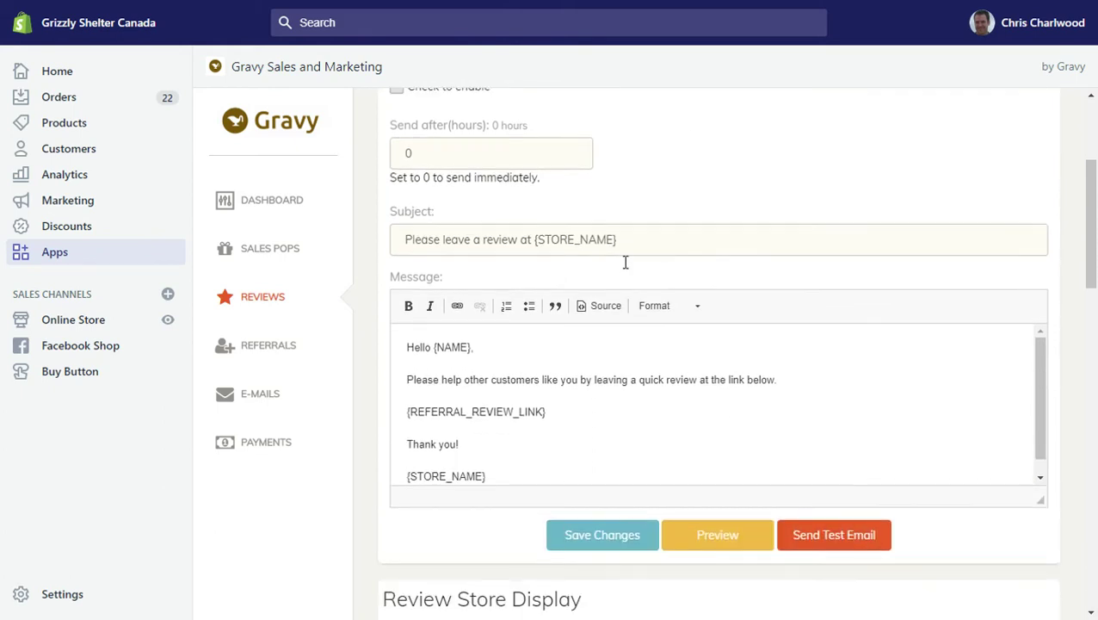
scroll(626, 261, "up", 1)
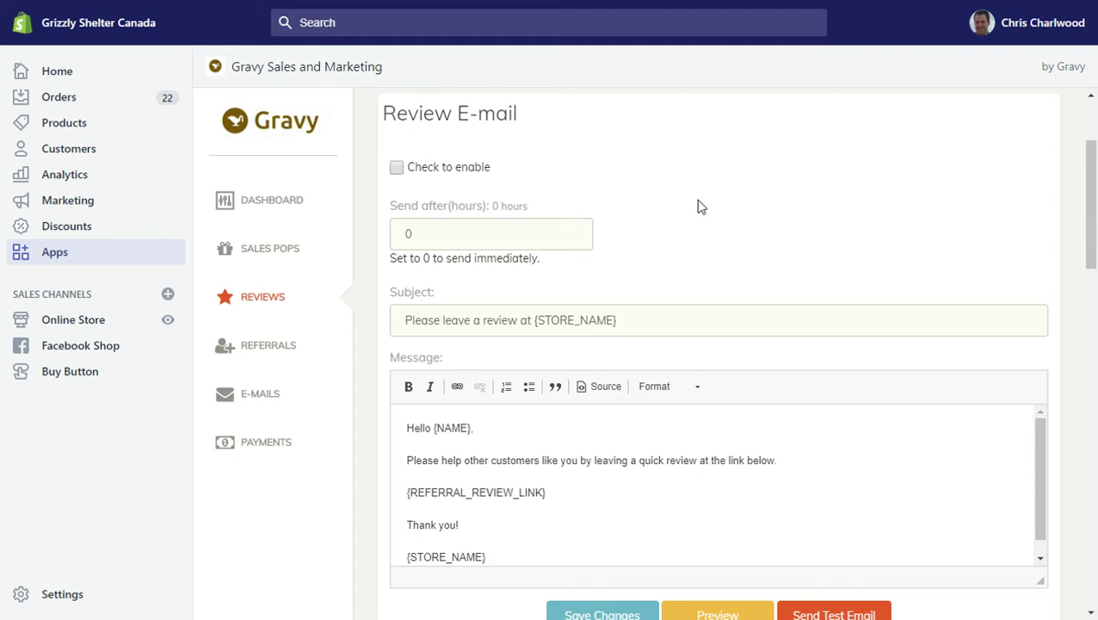
scroll(679, 254, "up", 1)
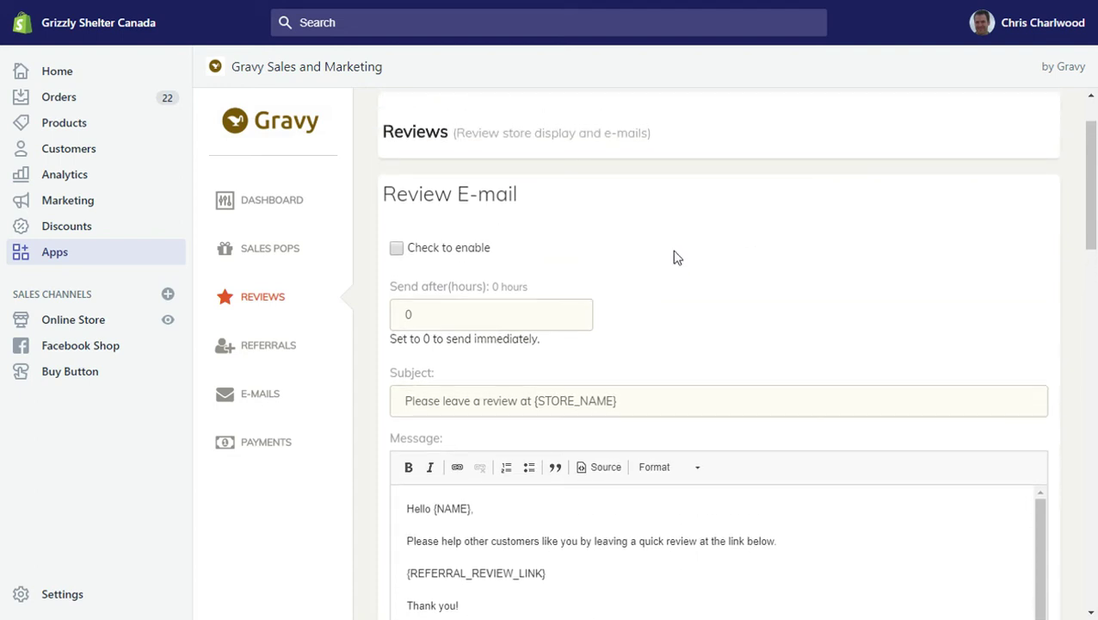
scroll(674, 259, "down", 1)
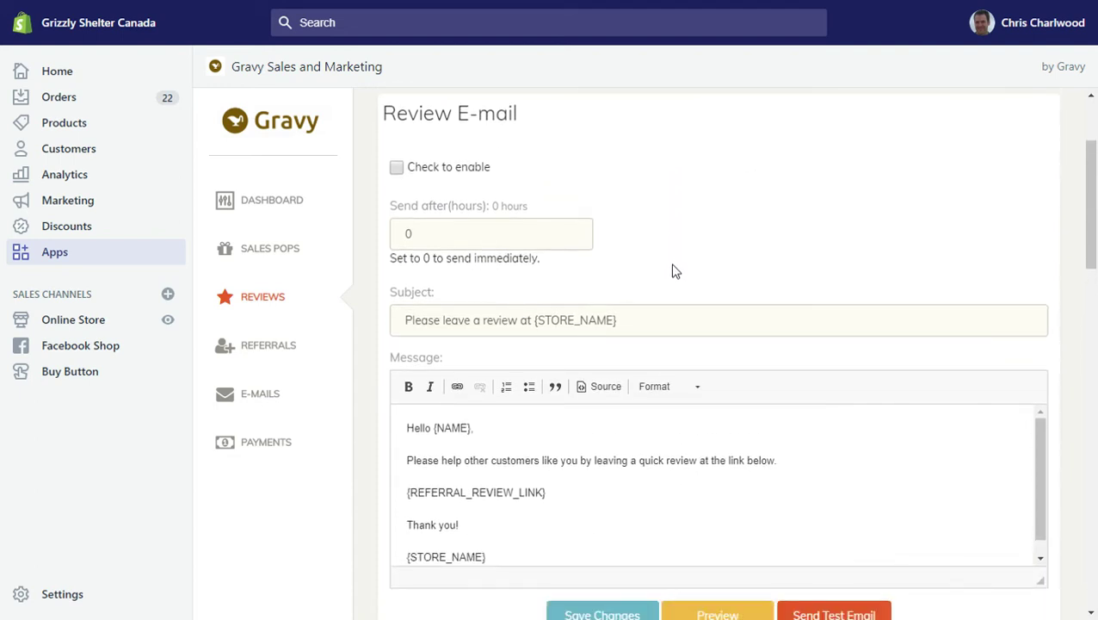
scroll(676, 267, "down", 1)
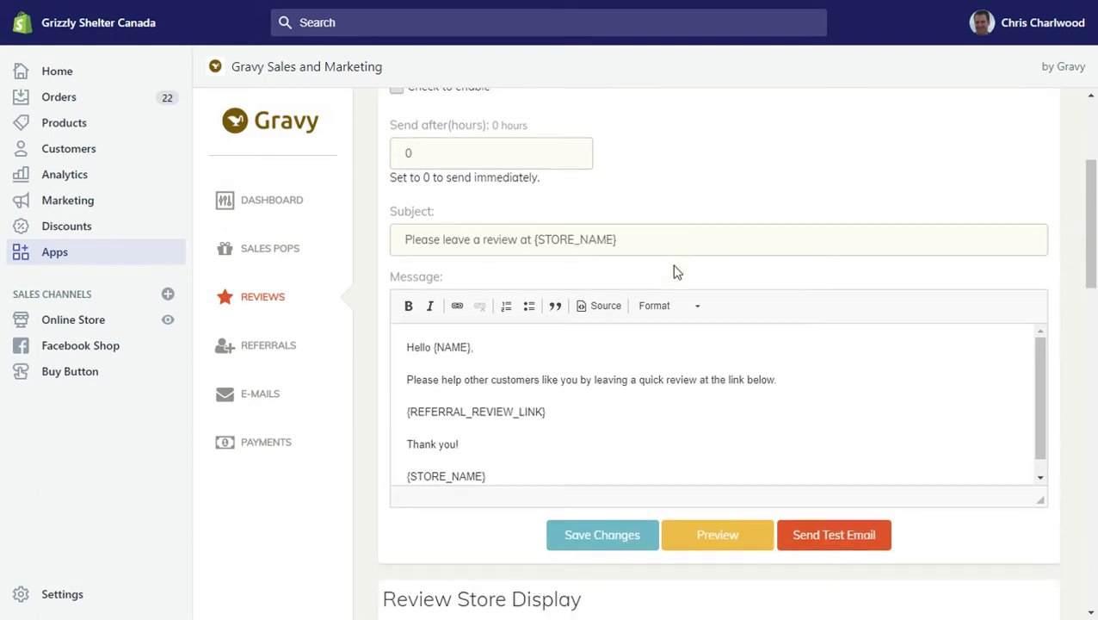
scroll(678, 266, "up", 1)
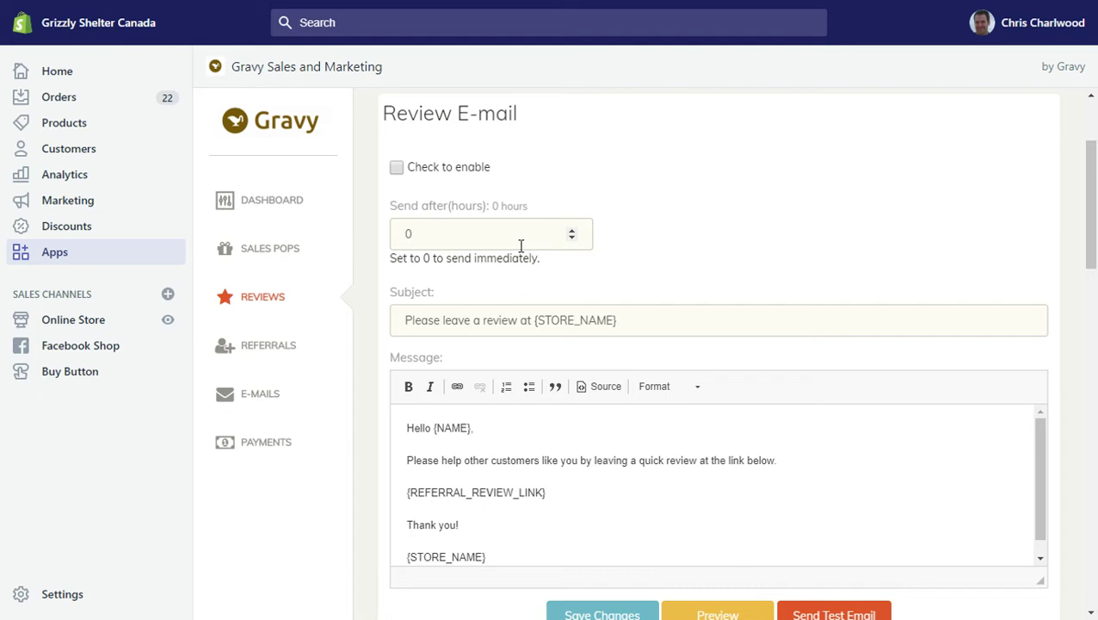
scroll(680, 245, "down", 1)
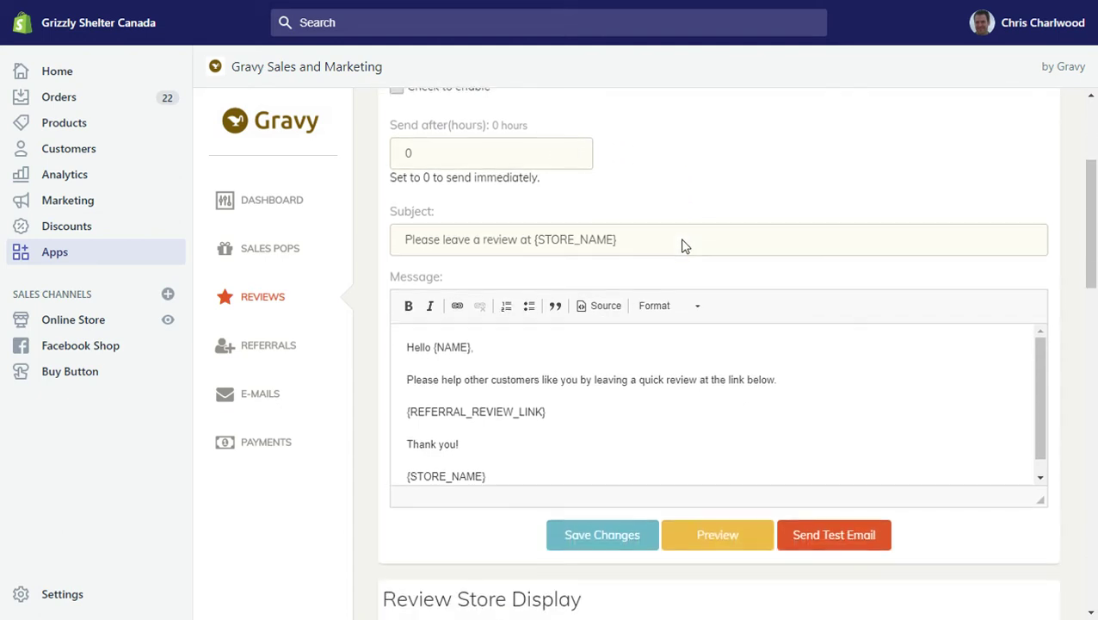
scroll(682, 246, "up", 1)
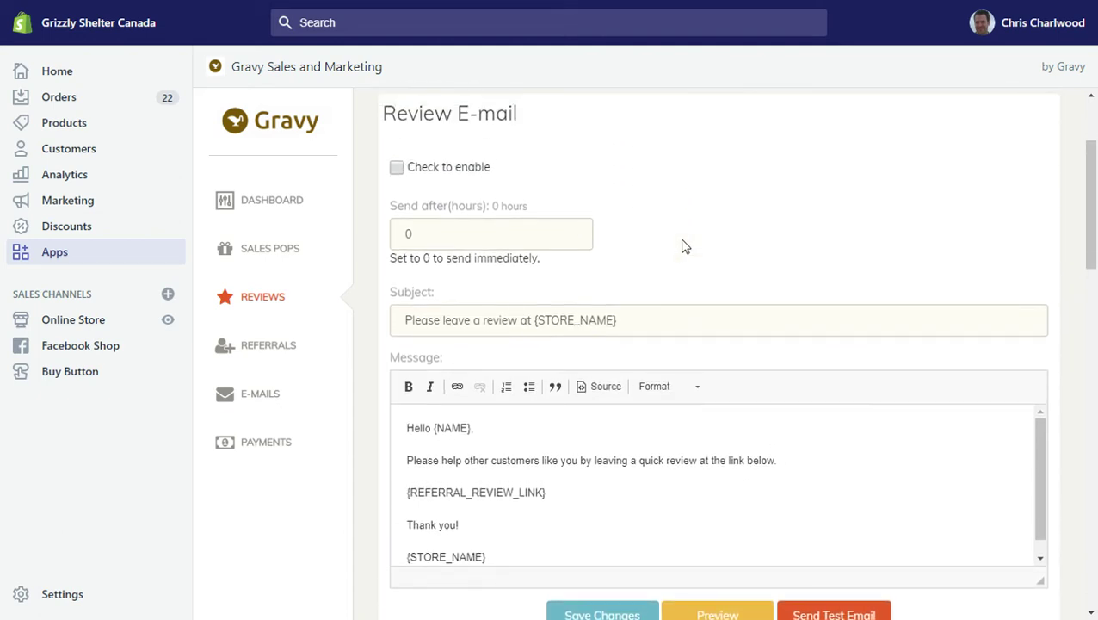
scroll(693, 263, "down", 1)
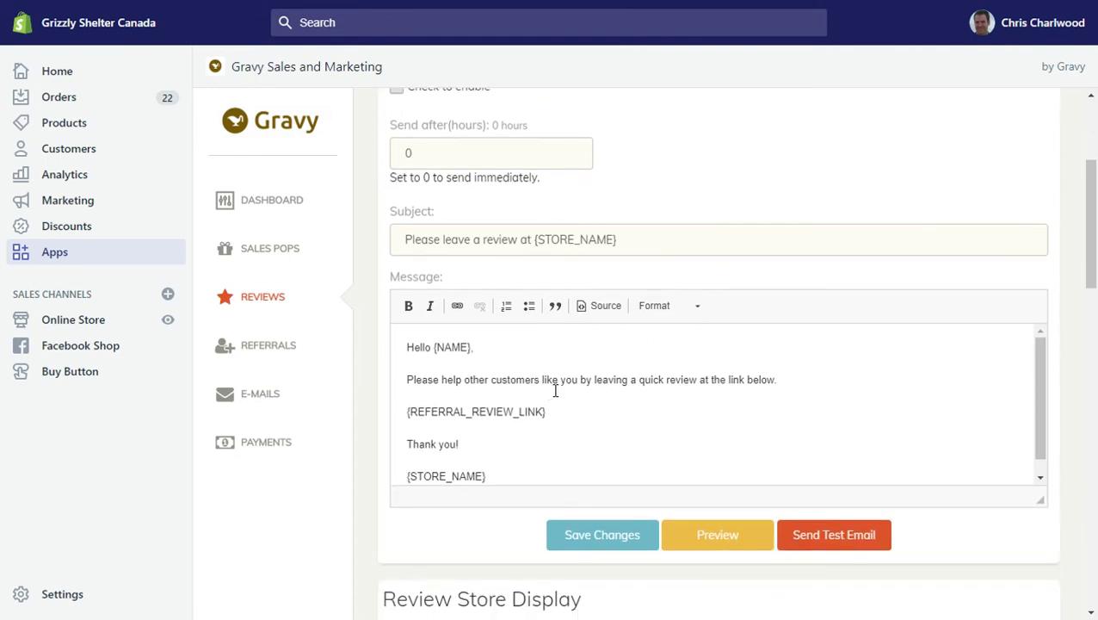
Examine the review e-mail's message template with its placeholders, and the save, preview and test e-mail options below it.
scroll(556, 389, "down", 1)
scroll(560, 426, "up", 1)
scroll(581, 421, "up", 1)
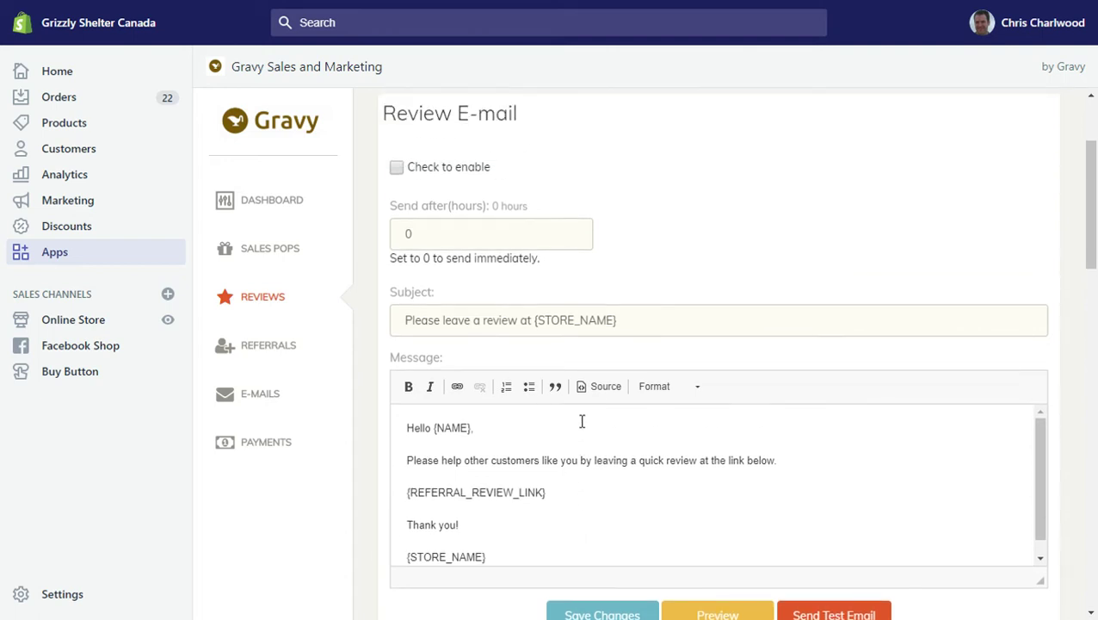
scroll(594, 418, "down", 1)
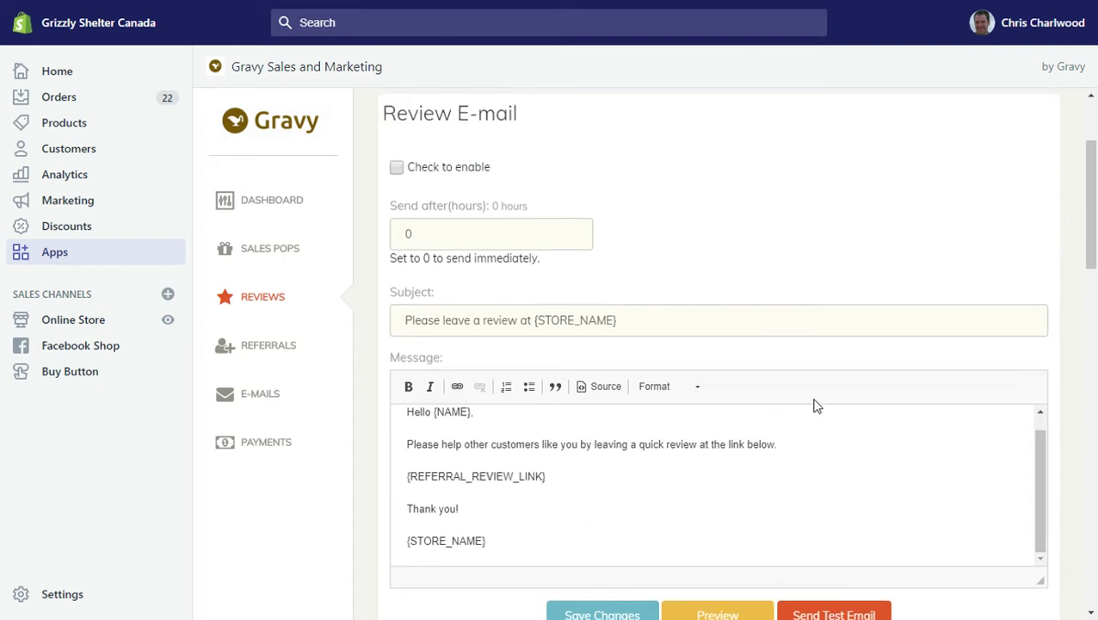
scroll(816, 404, "down", 1)
scroll(823, 403, "down", 1)
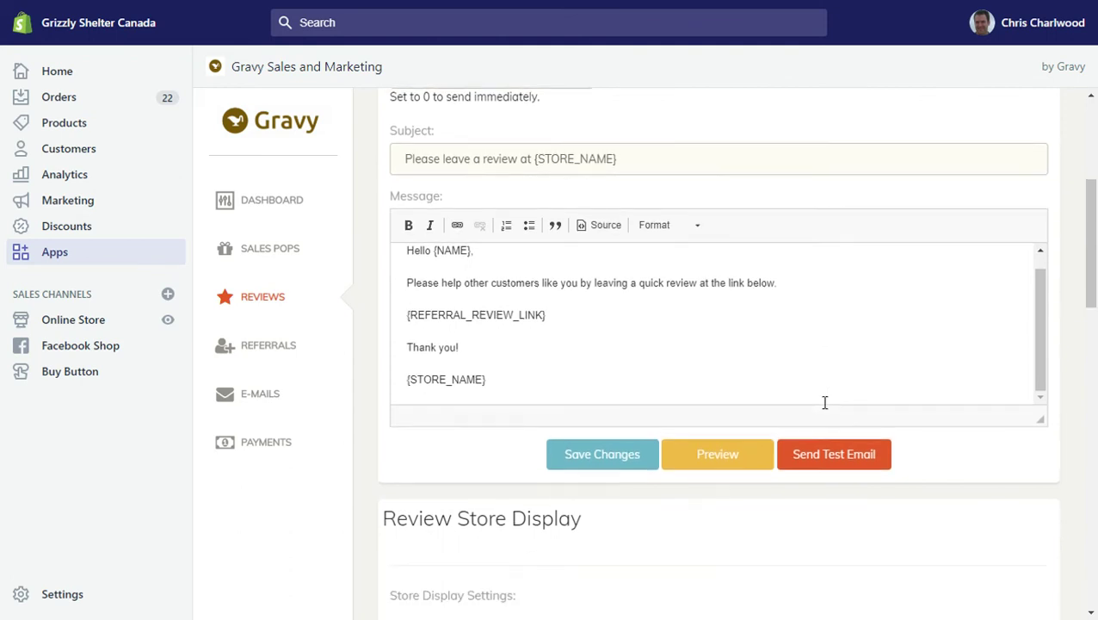
scroll(817, 402, "down", 1)
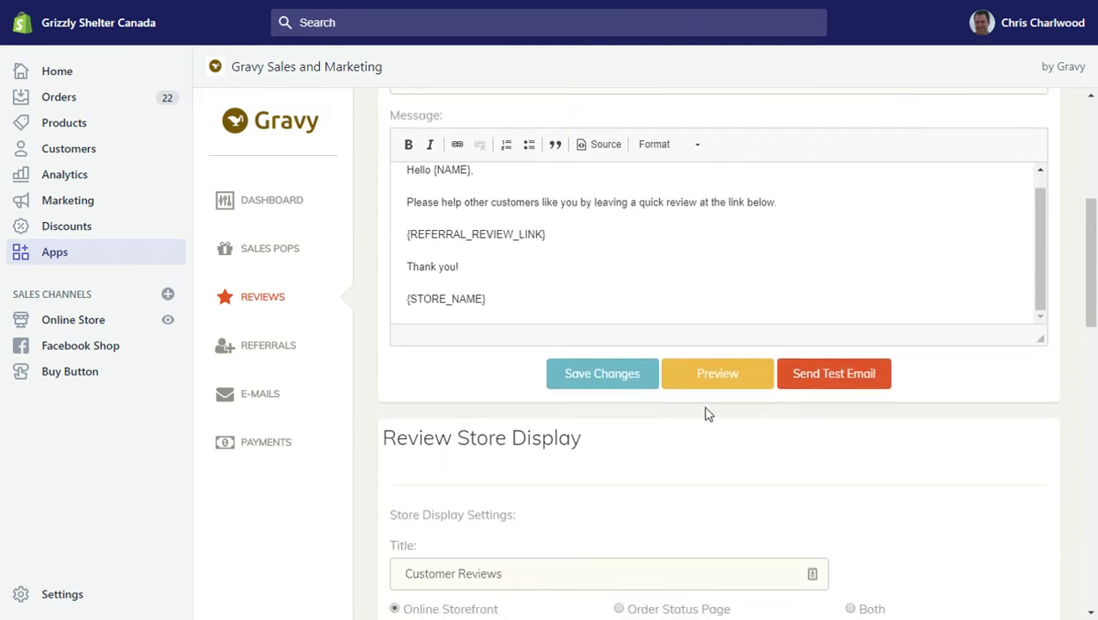
scroll(610, 330, "up", 1)
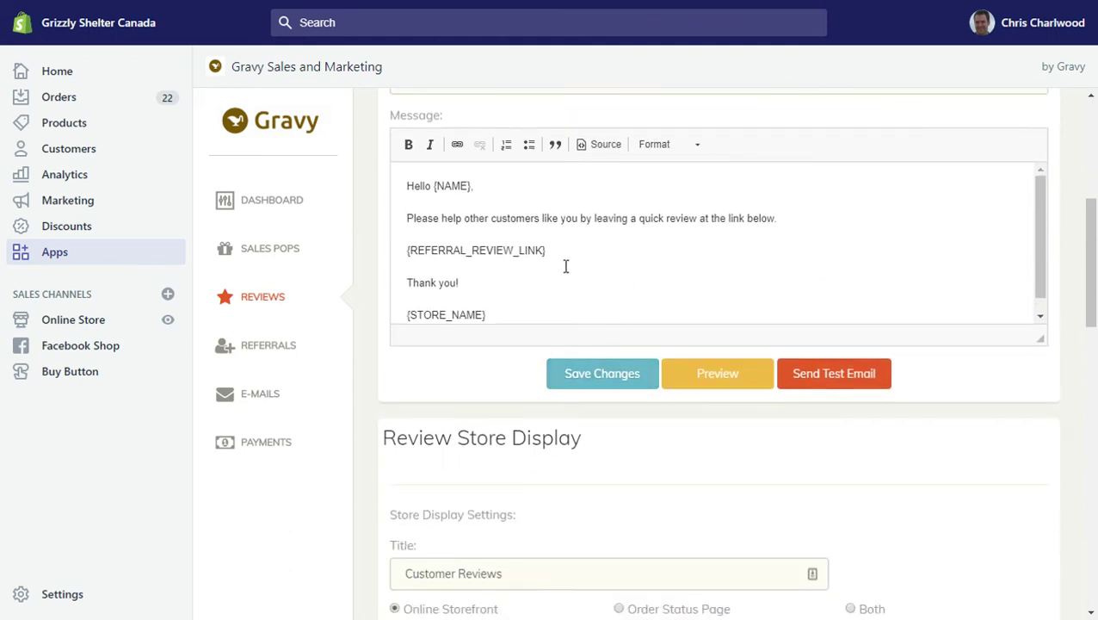
scroll(591, 249, "up", 1)
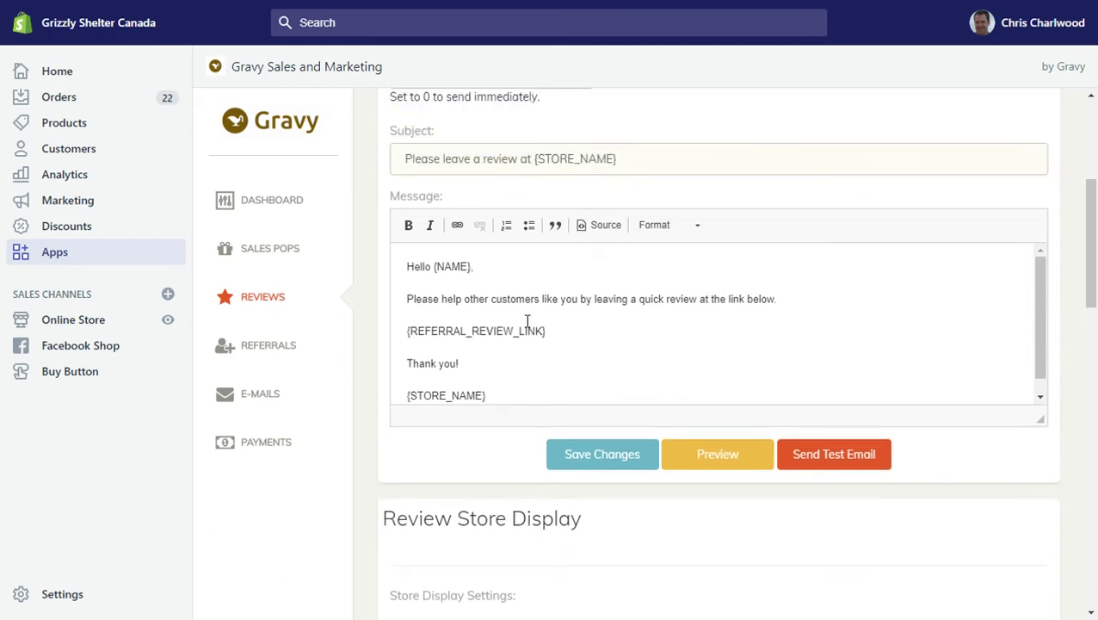
scroll(800, 306, "up", 1)
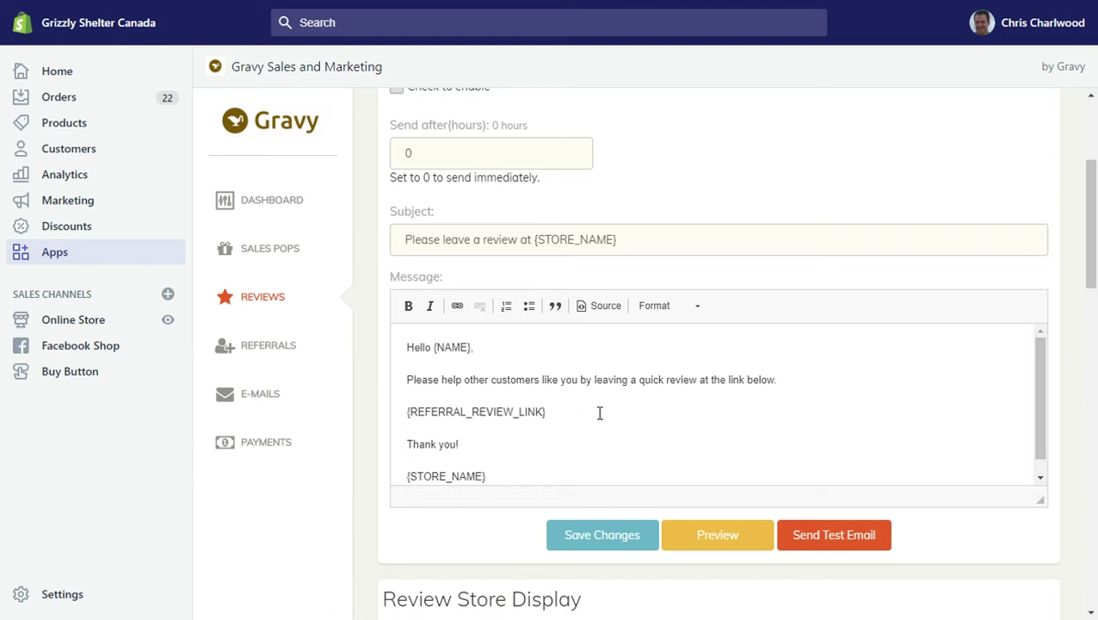
Examine the Review Store Display settings and the embed iframe code on the Reviews page.
scroll(651, 399, "down", 5)
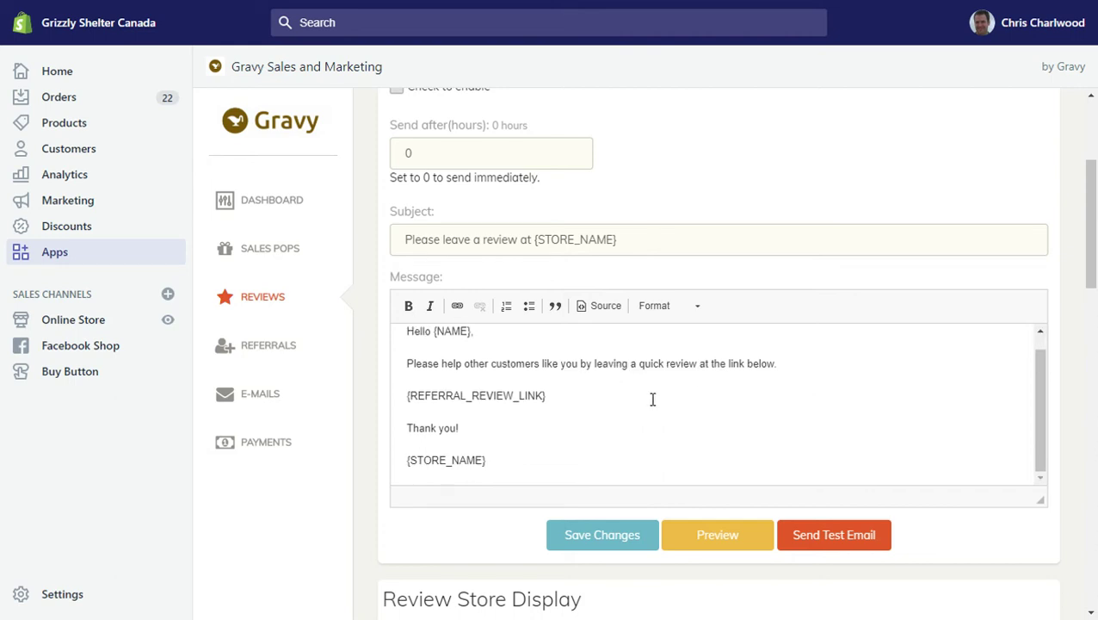
scroll(723, 427, "down", 5)
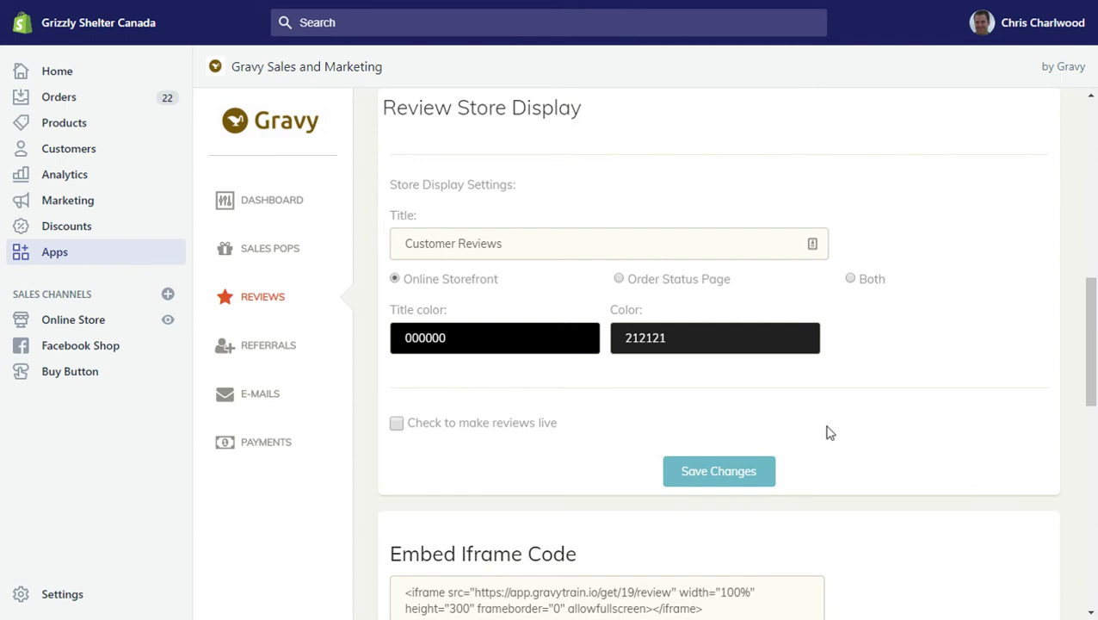
scroll(809, 349, "down", 2)
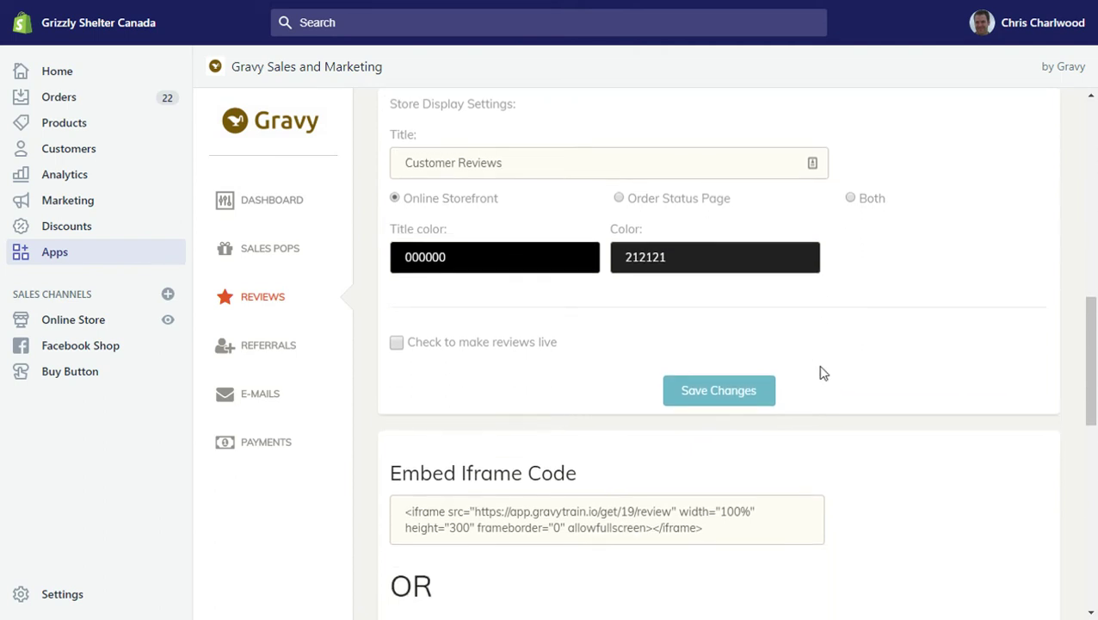
Examine the Review Store Display options, the iframe and script embed codes, and the add-review page link.
scroll(847, 368, "up", 2)
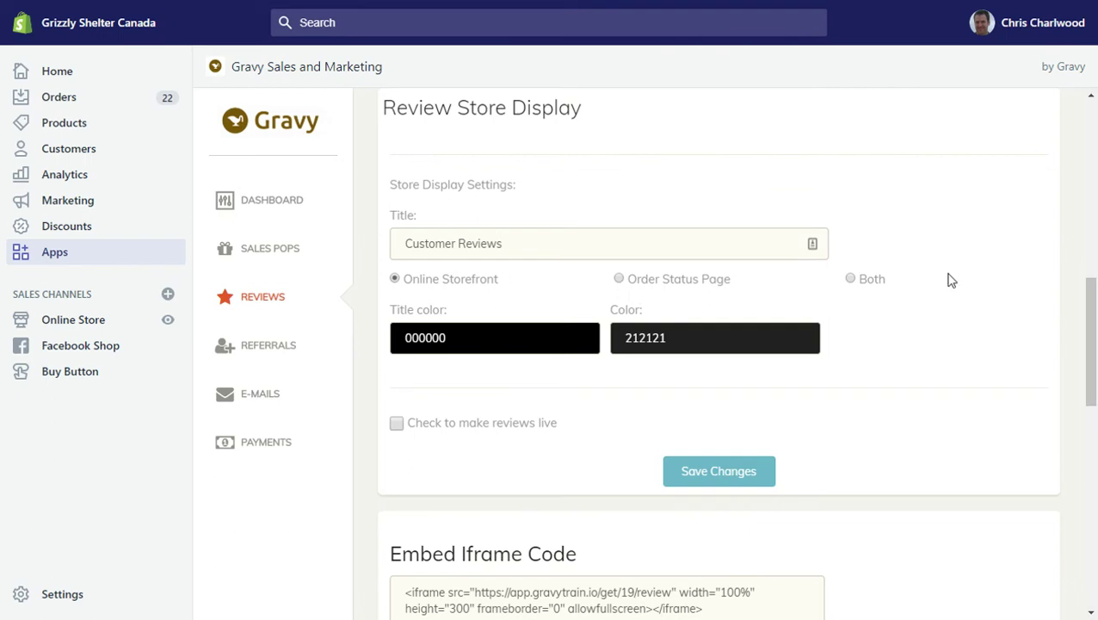
scroll(937, 310, "down", 5)
left_click_drag(638, 358, 427, 357)
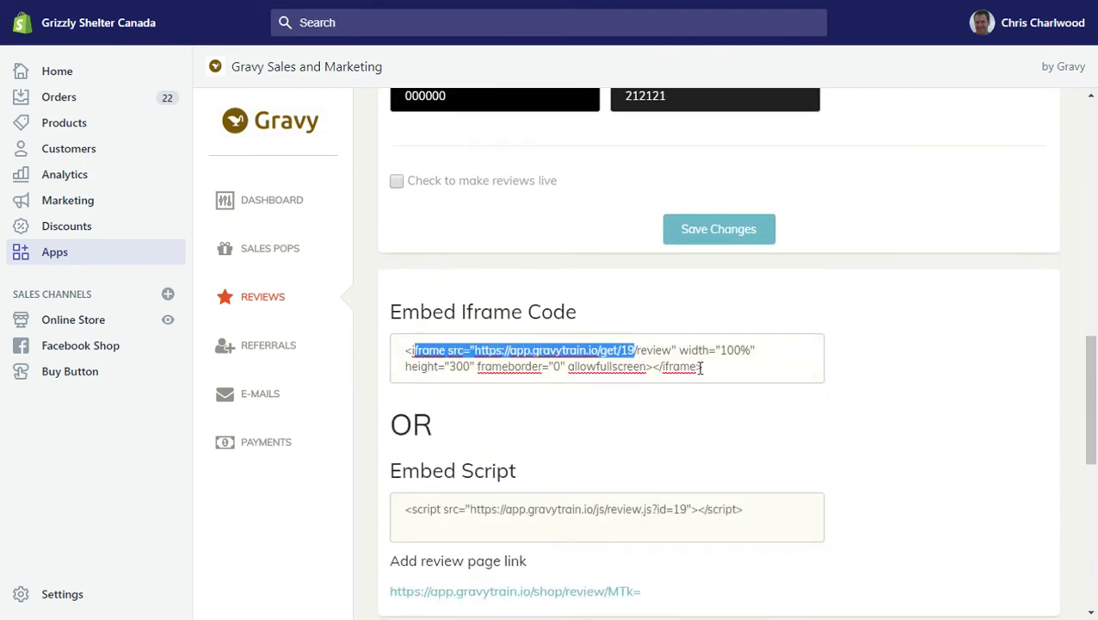
left_click(747, 376)
scroll(742, 379, "down", 3)
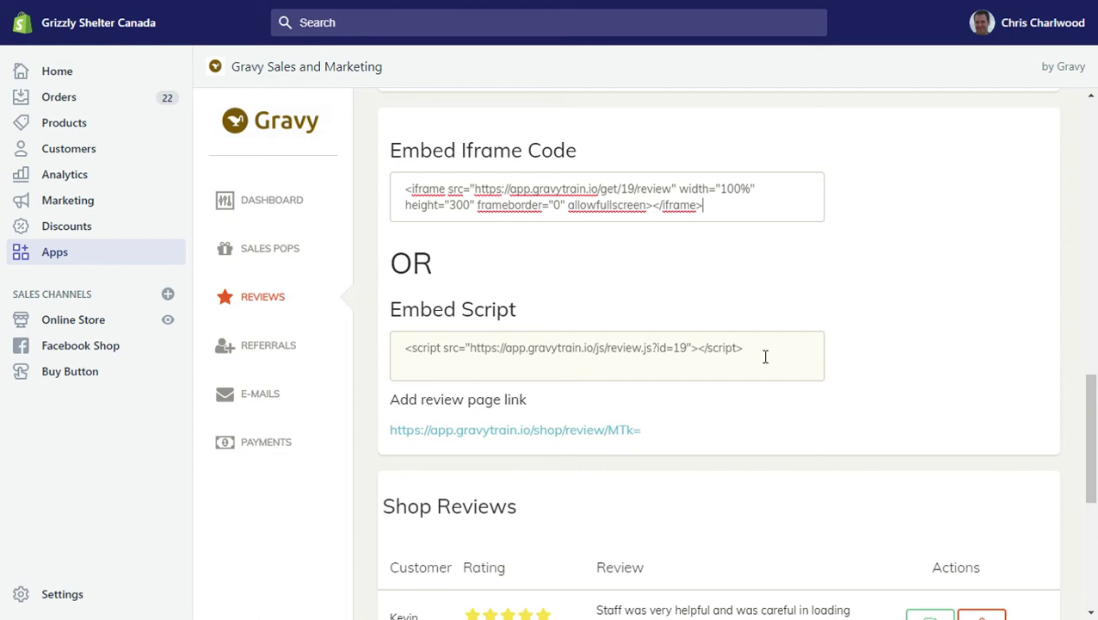
scroll(762, 357, "down", 3)
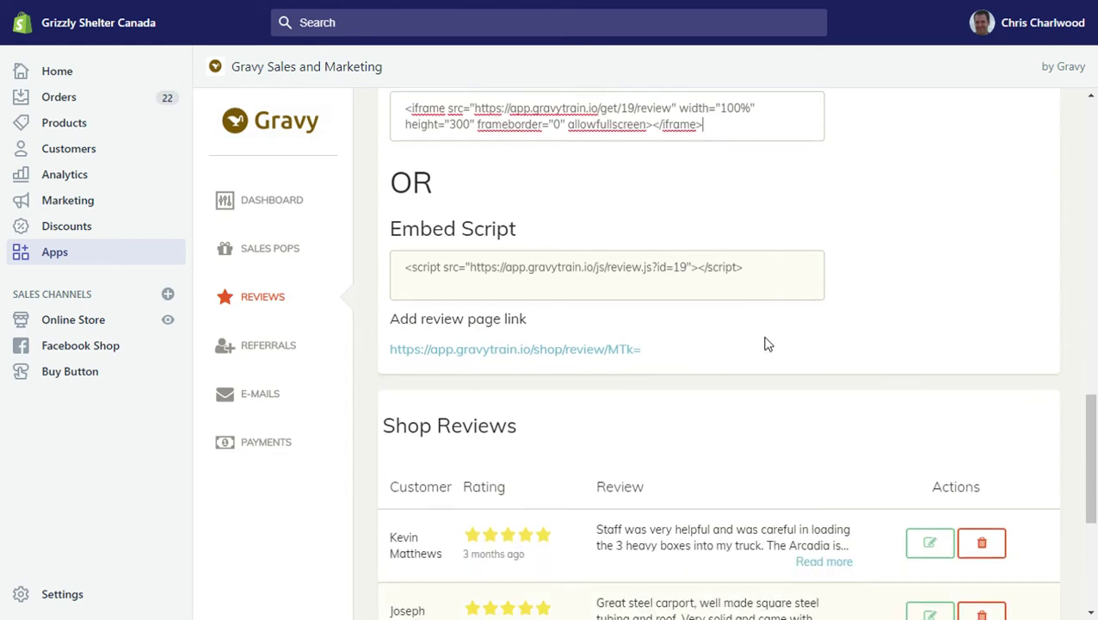
Examine the Shop Reviews list with its customer ratings, review texts, and edit and delete actions.
scroll(785, 334, "down", 3)
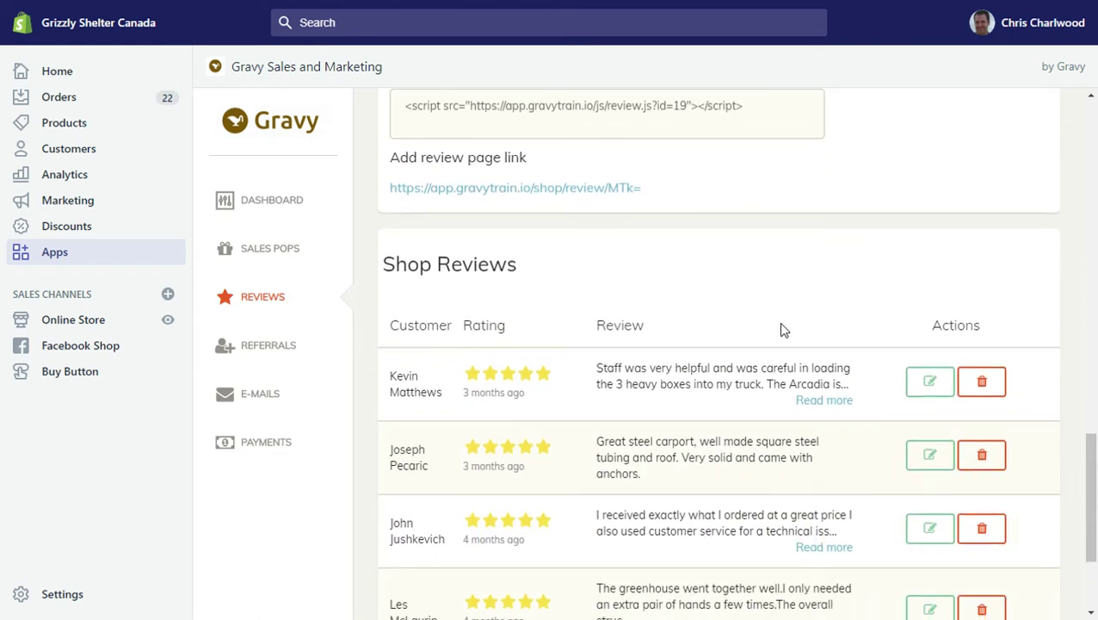
scroll(782, 336, "down", 2)
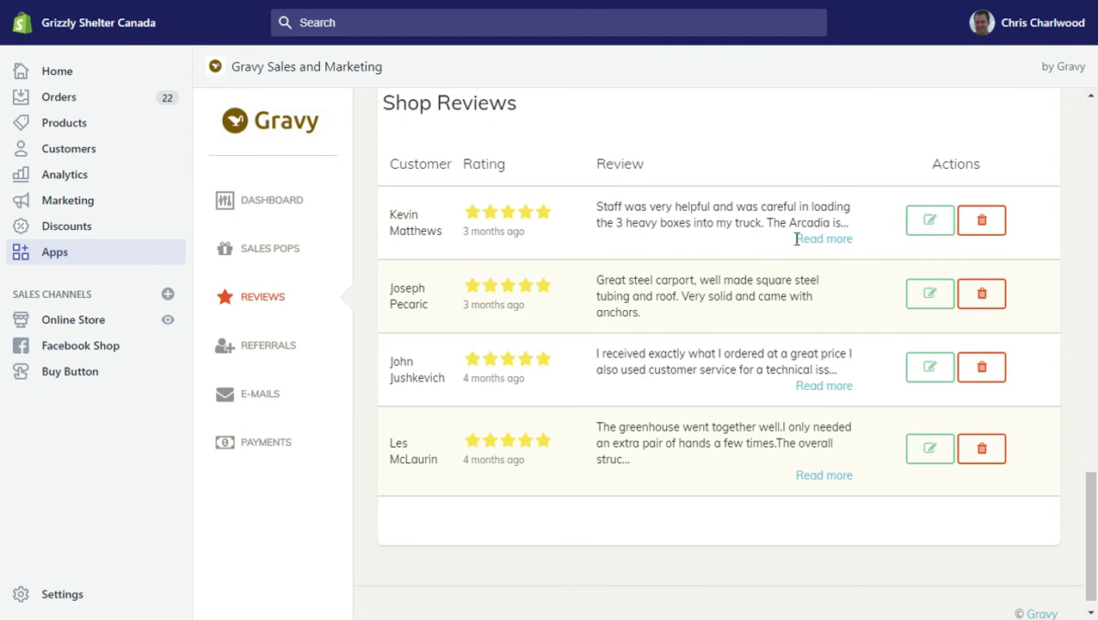
scroll(635, 292, "down", 1)
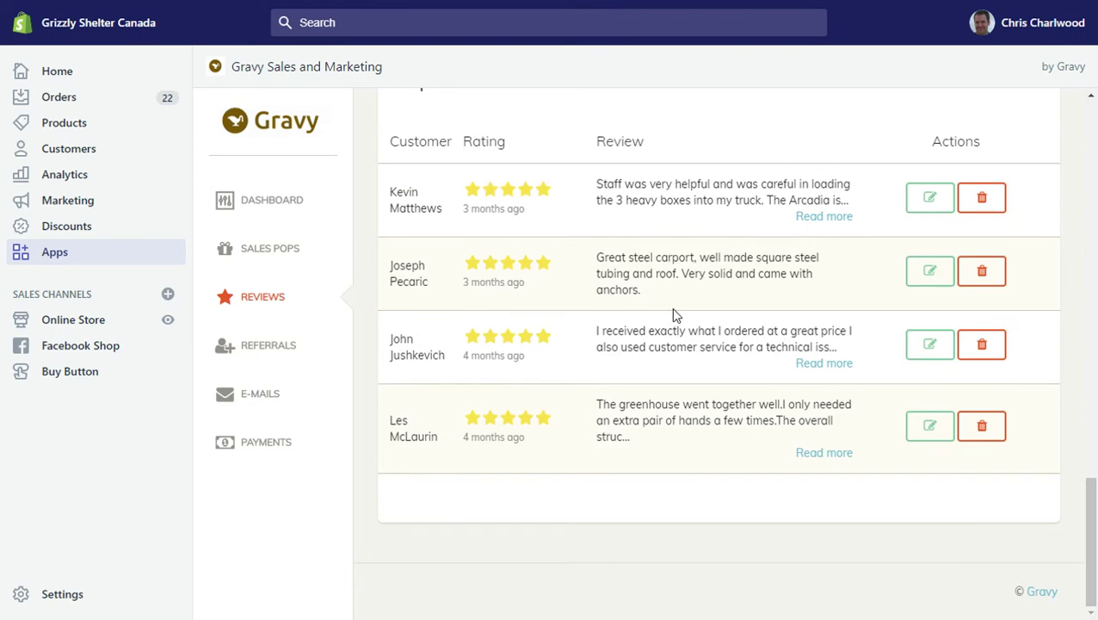
scroll(675, 315, "up", 2)
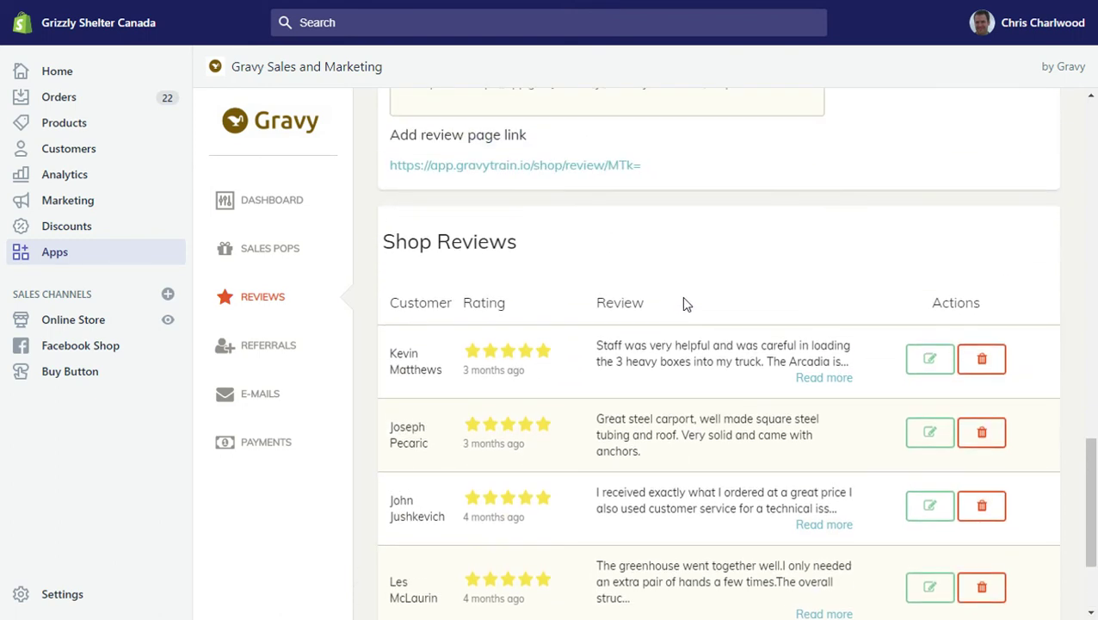
scroll(727, 290, "down", 1)
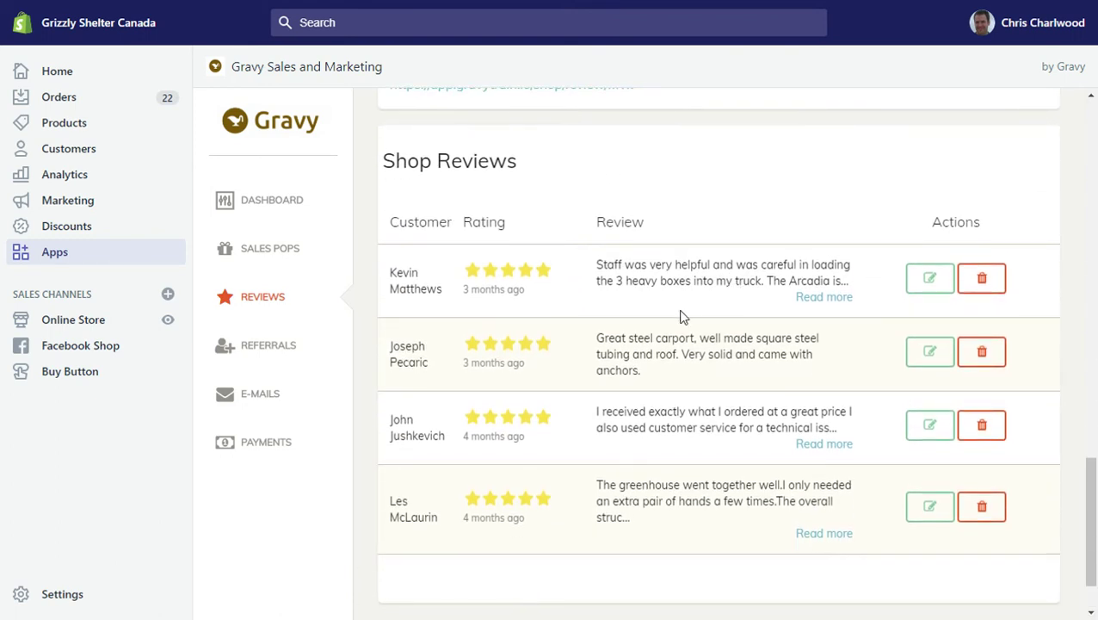
scroll(647, 320, "down", 1)
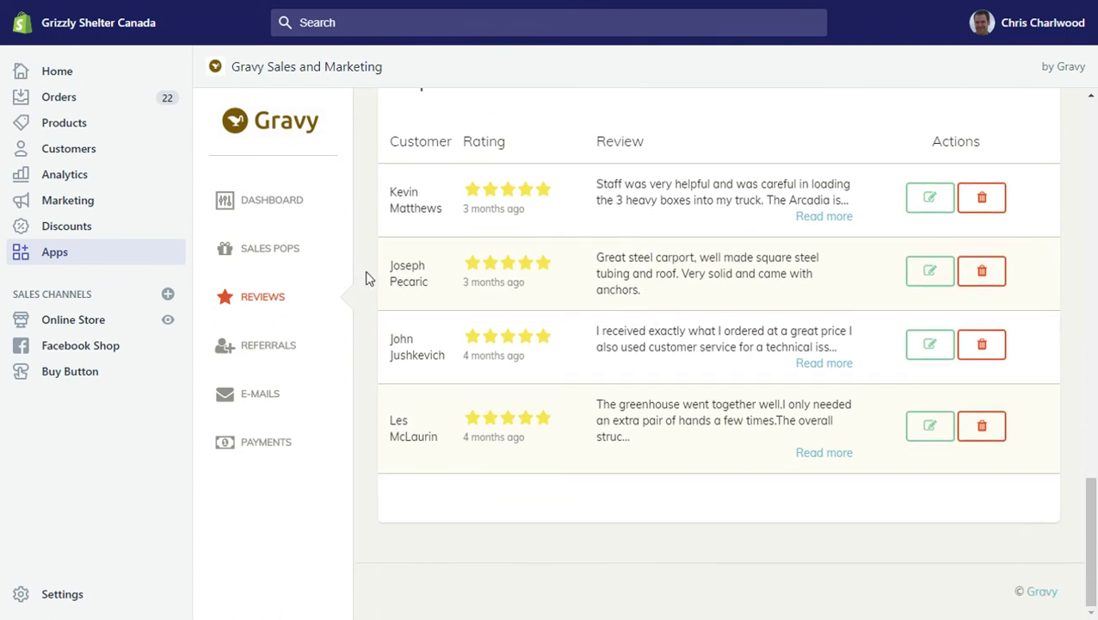
Open the Referrals settings and examine the offer's customer cash back, friend discount and coupon code.
left_click(274, 350)
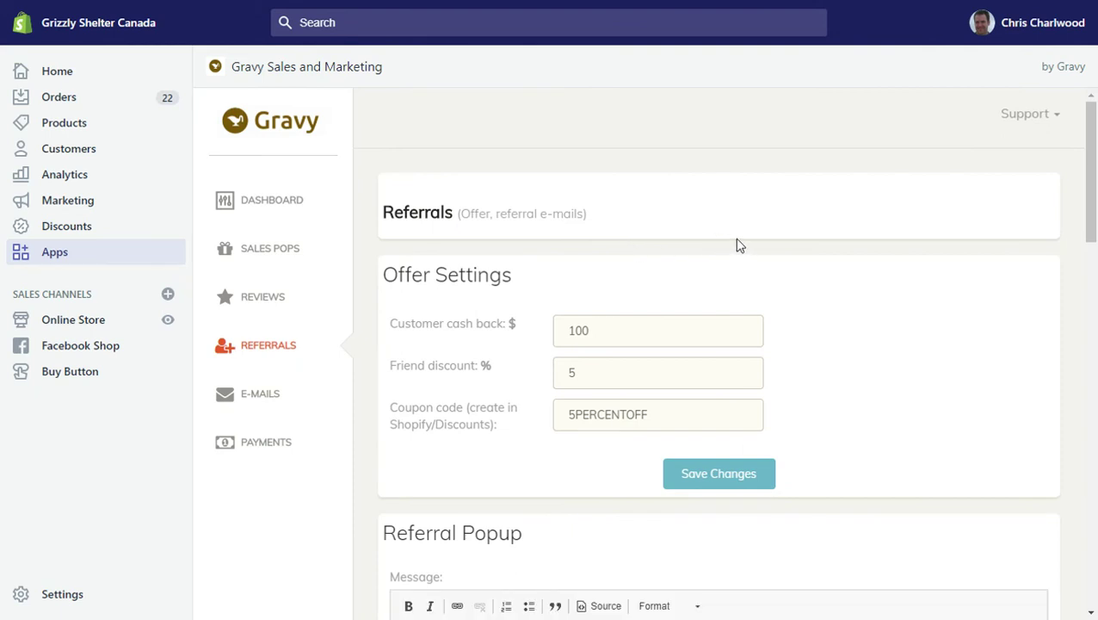
scroll(757, 258, "down", 1)
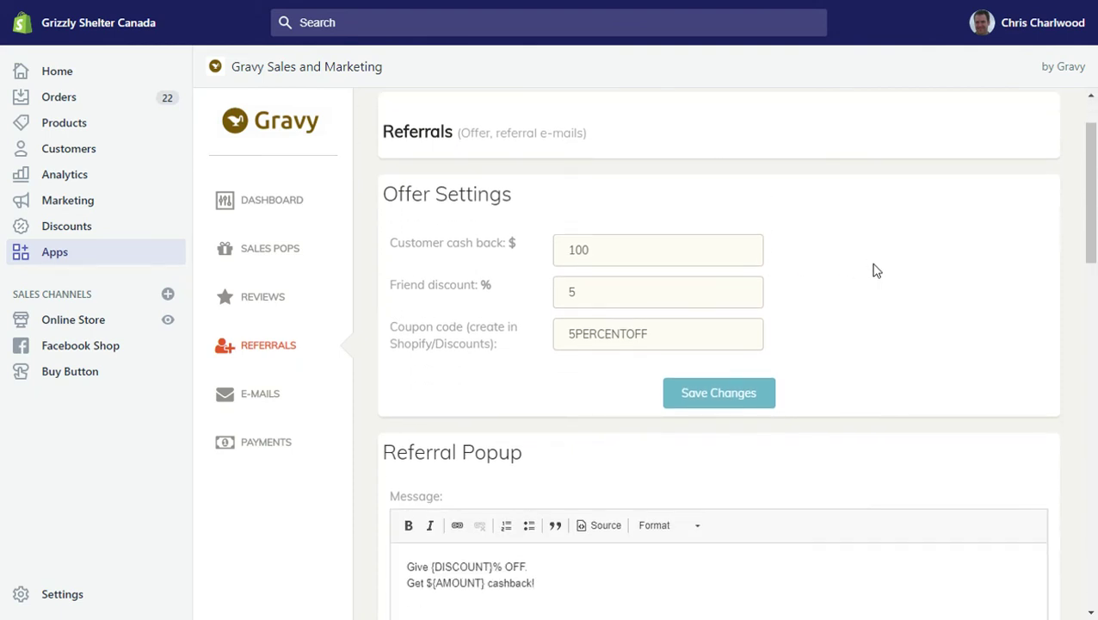
scroll(876, 271, "up", 1)
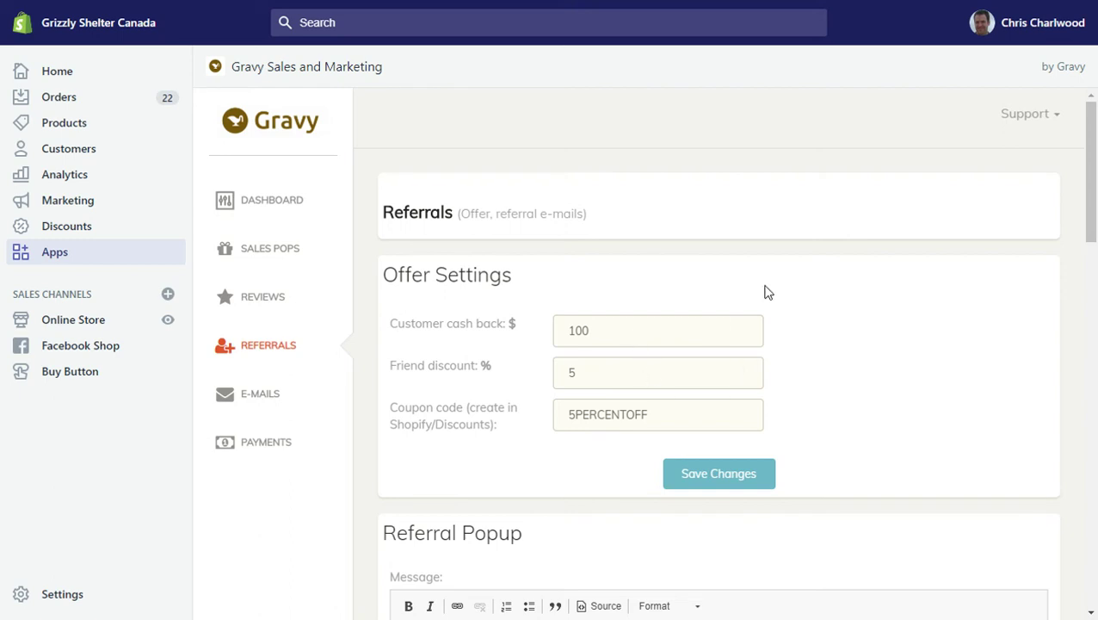
scroll(768, 292, "down", 2)
scroll(779, 299, "up", 1)
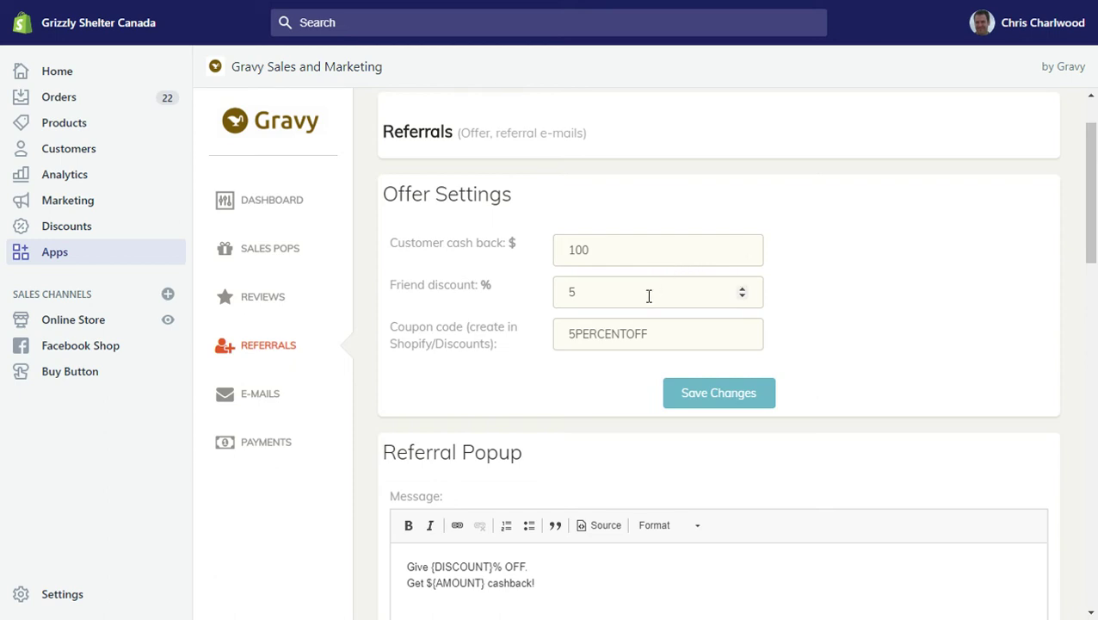
scroll(821, 295, "down", 1)
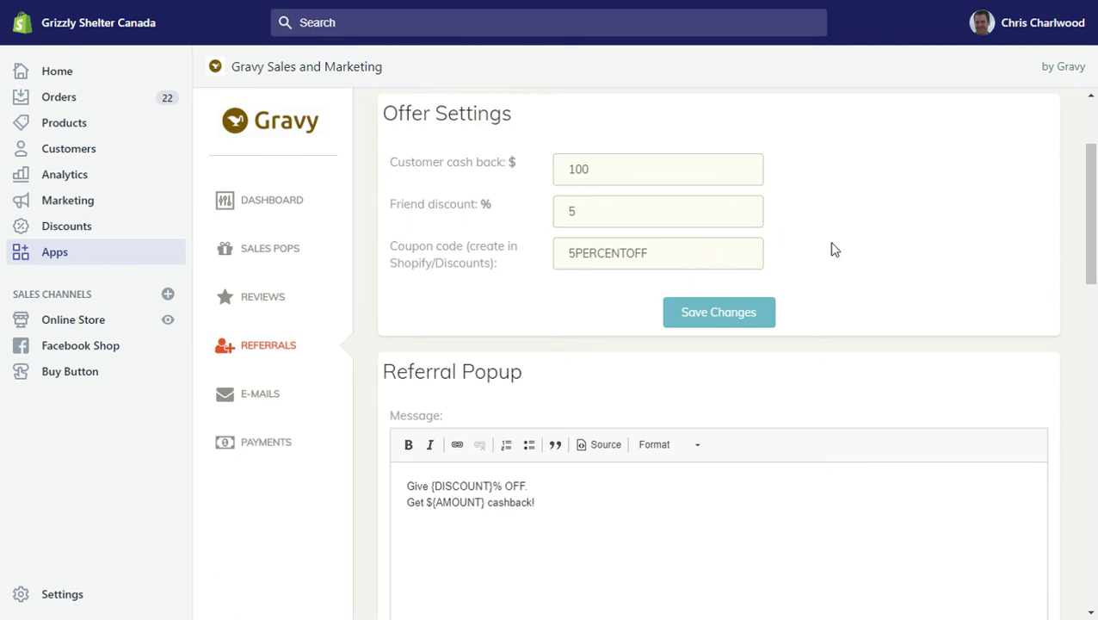
Examine the Referral Popup's message template, font size and colour, background, opacity and delay settings.
scroll(830, 256, "down", 2)
scroll(805, 276, "down", 1)
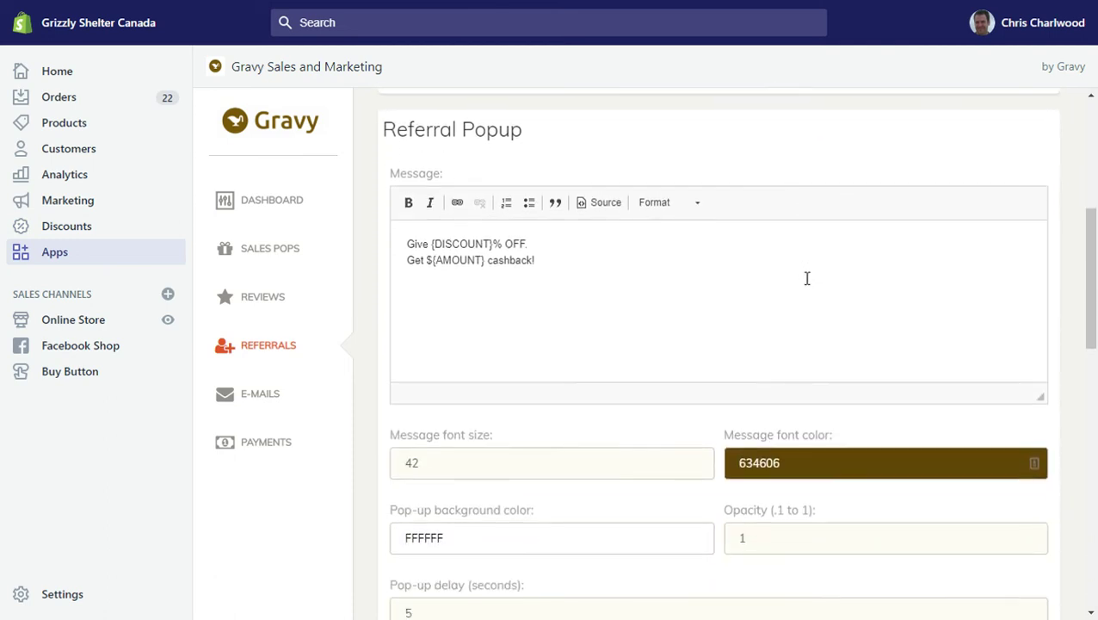
scroll(806, 277, "up", 1)
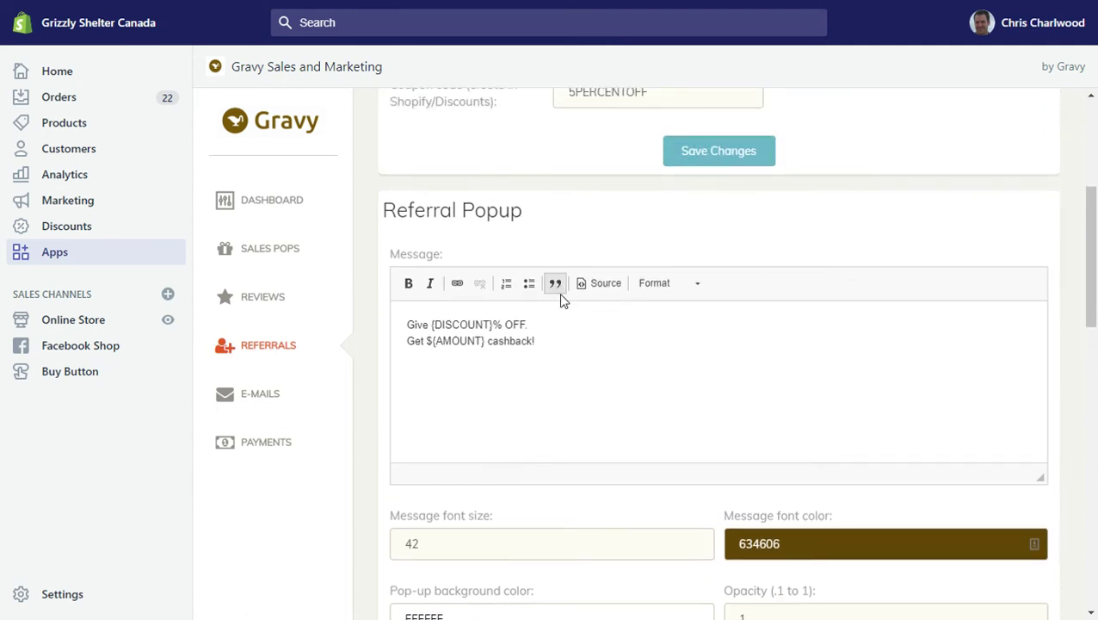
scroll(588, 325, "down", 3)
scroll(588, 326, "down", 2)
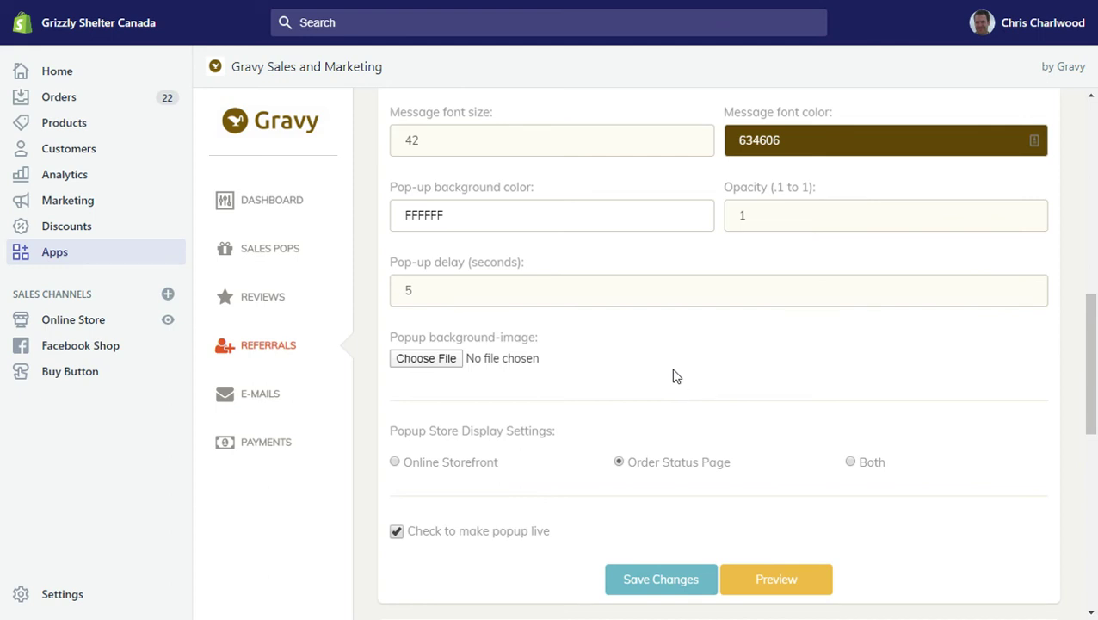
Check the referral popup's store display and live options, and preview the popup before closing it.
scroll(679, 376, "down", 1)
scroll(679, 375, "down", 1)
scroll(684, 375, "up", 1)
scroll(686, 376, "down", 1)
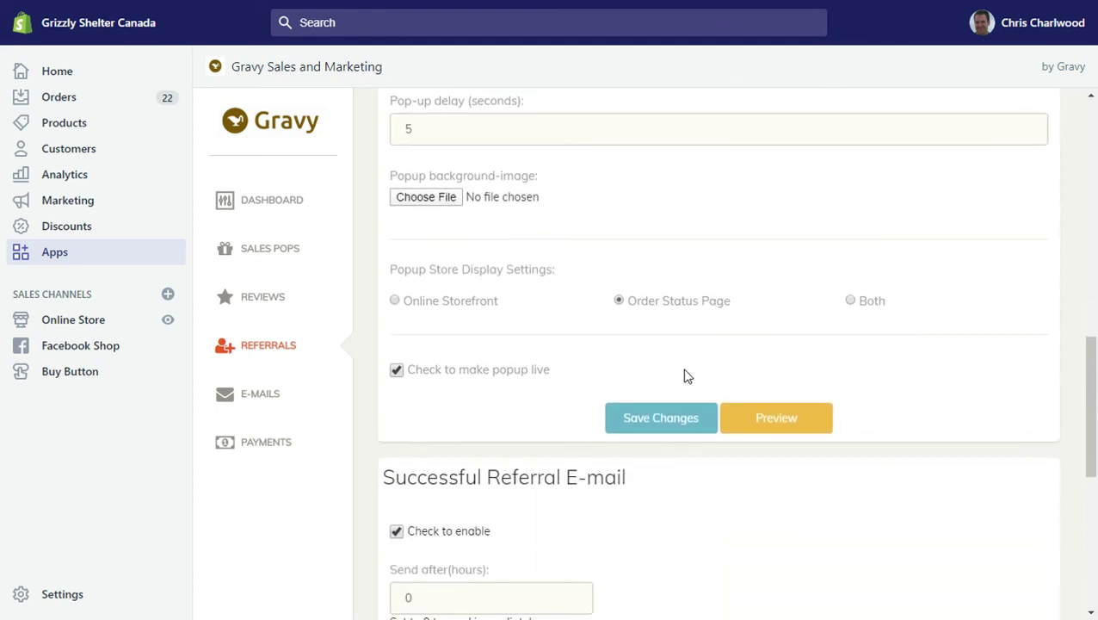
left_click(787, 426)
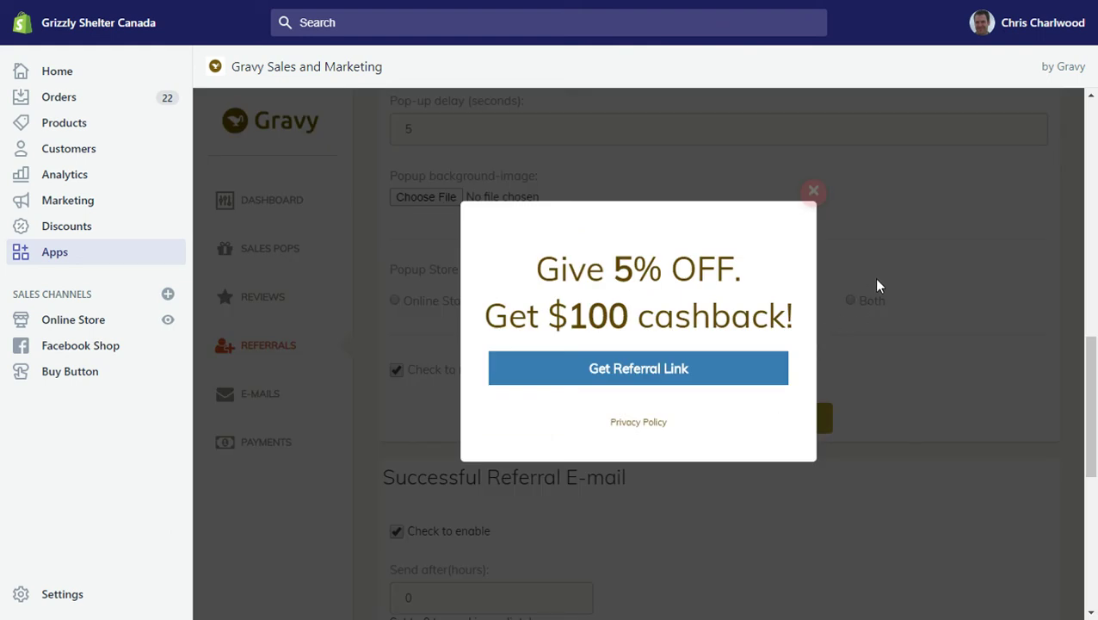
left_click(818, 195)
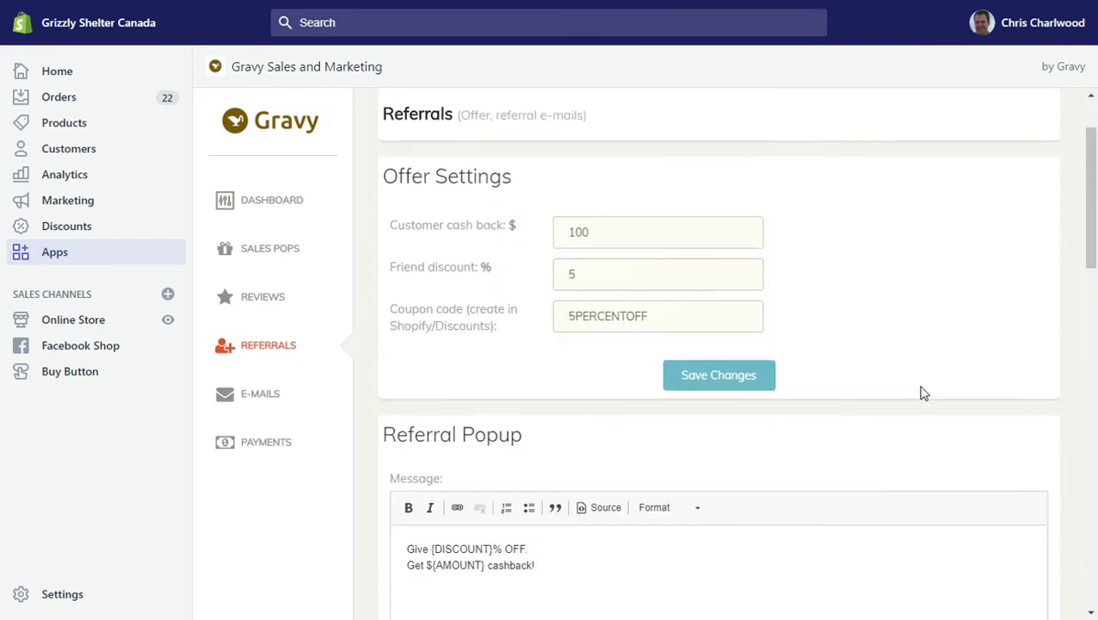
Look over the referral offer and the popup's message and appearance settings once more.
scroll(925, 396, "down", 3)
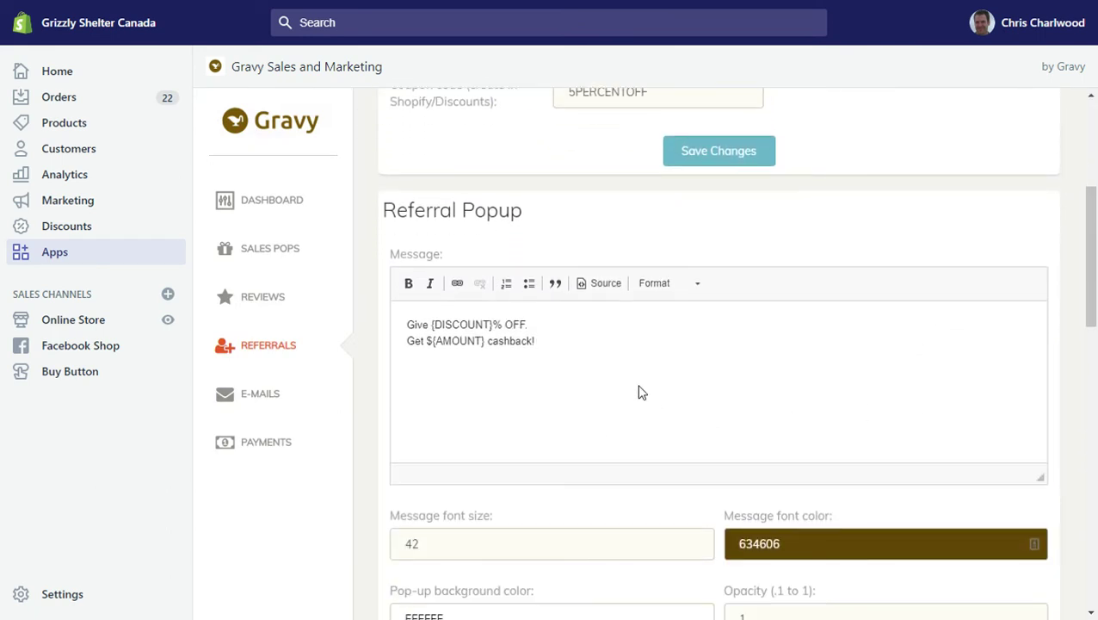
scroll(643, 393, "down", 1)
scroll(633, 389, "down", 1)
scroll(633, 389, "up", 1)
scroll(632, 389, "down", 4)
scroll(632, 389, "up", 9)
scroll(633, 389, "down", 6)
Examine the Successful Referral E-mail's enable option, sending delay, subject, message template, and save, preview and test options.
scroll(678, 391, "down", 8)
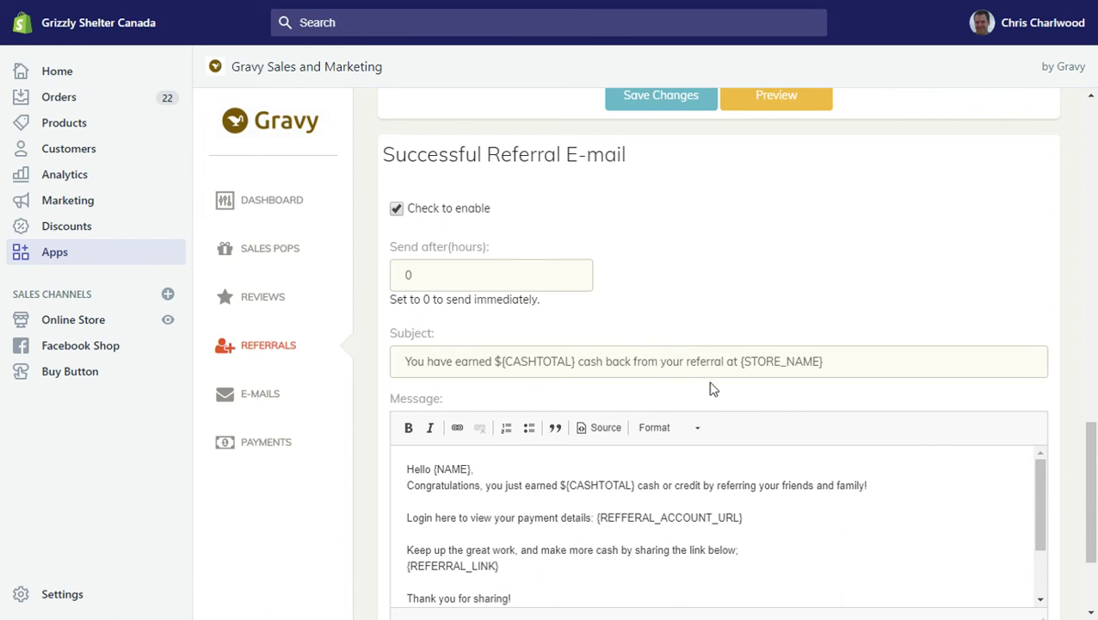
scroll(714, 388, "down", 1)
scroll(714, 392, "up", 1)
scroll(813, 318, "down", 1)
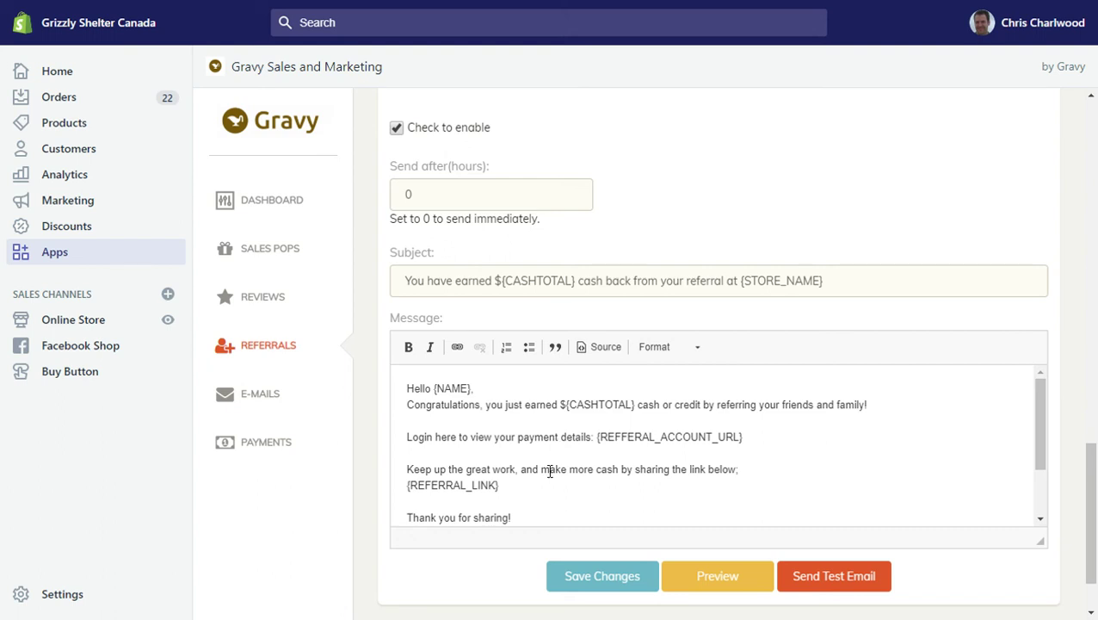
scroll(564, 469, "down", 2)
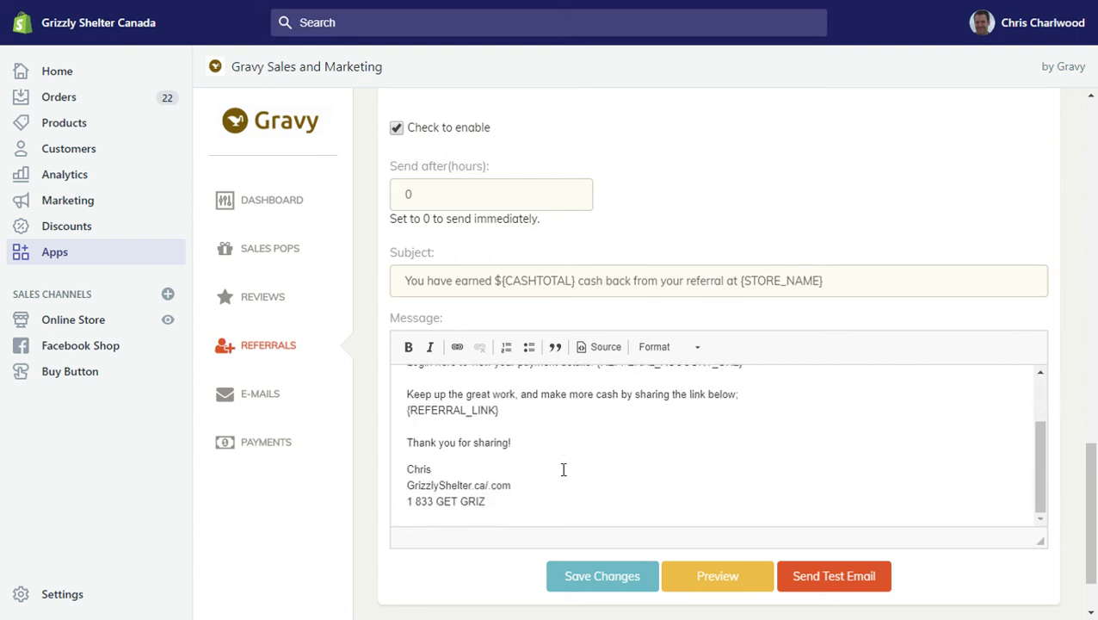
scroll(563, 469, "down", 2)
scroll(588, 446, "up", 3)
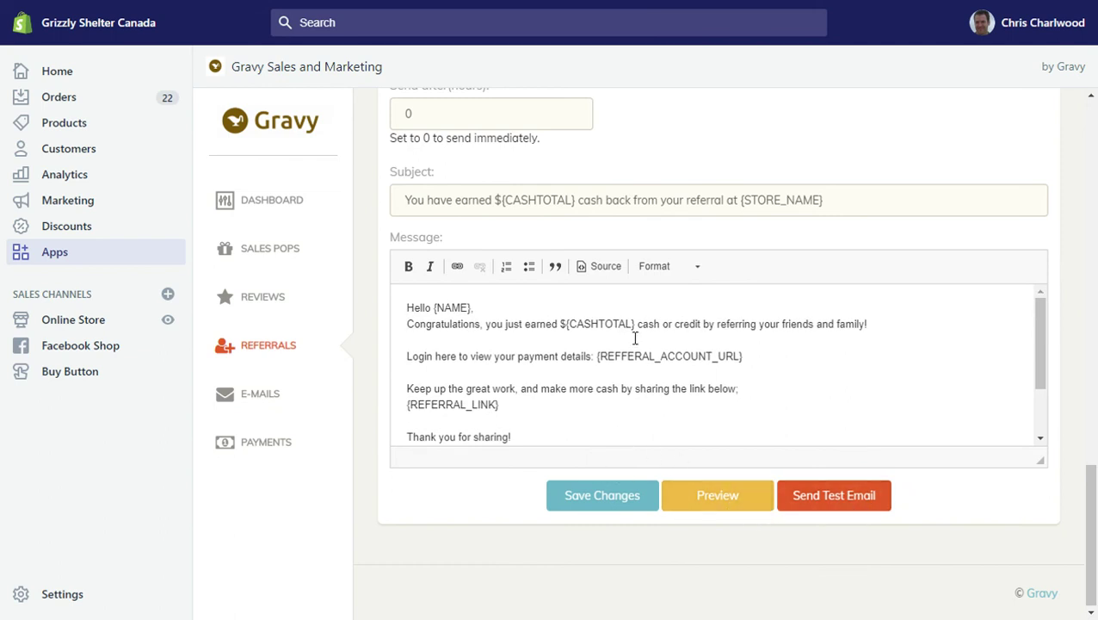
scroll(637, 333, "up", 3)
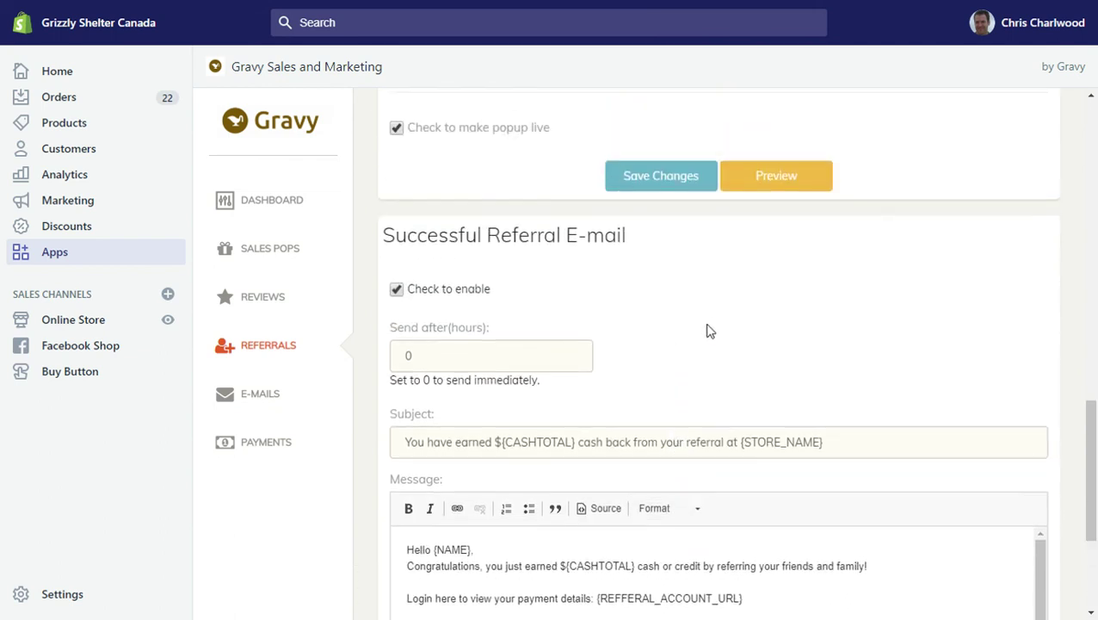
Open the E-mails settings and examine the logo upload and the Customer E-mail's delay, subject, message and sending options.
left_click(252, 403)
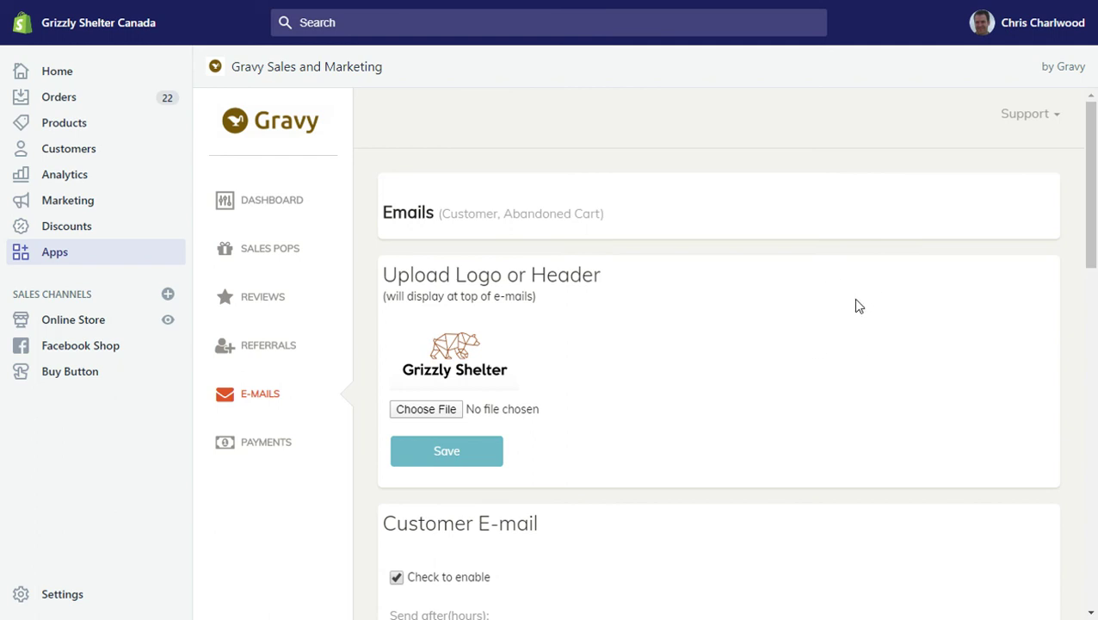
scroll(860, 305, "down", 2)
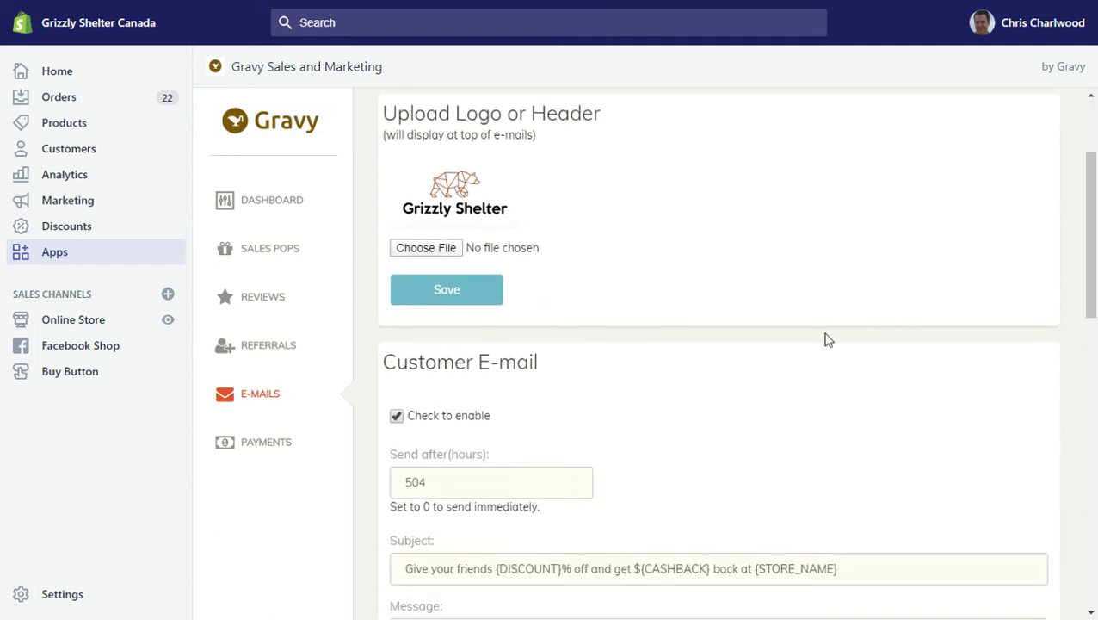
scroll(824, 342, "down", 8)
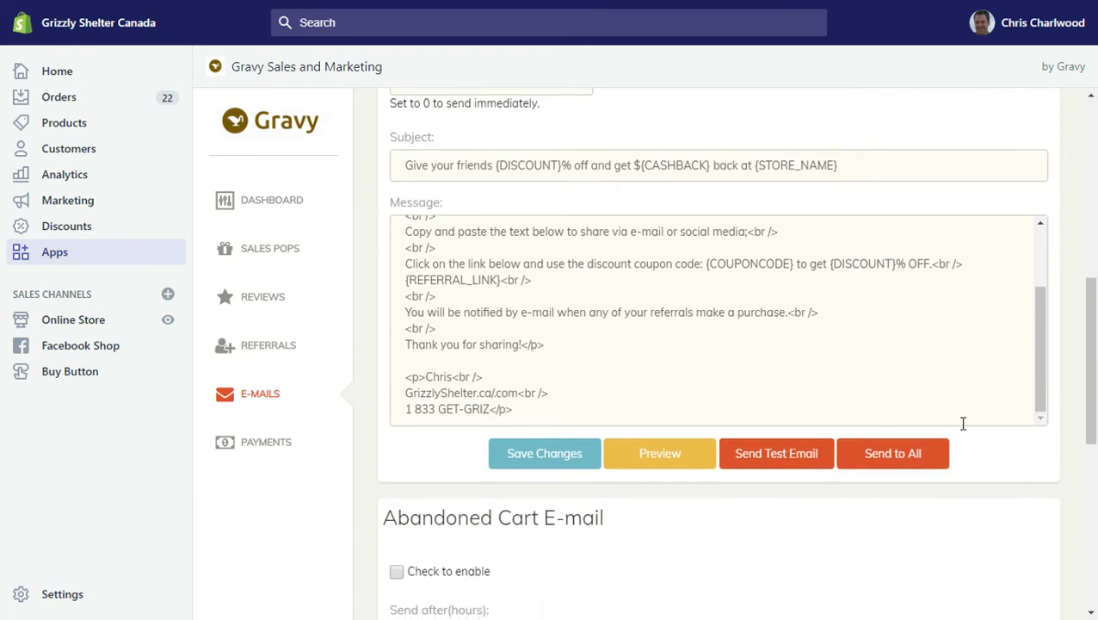
Examine the Abandoned Cart E-mail's enable option, sending delay, subject and message template with its placeholders.
scroll(963, 426, "down", 3)
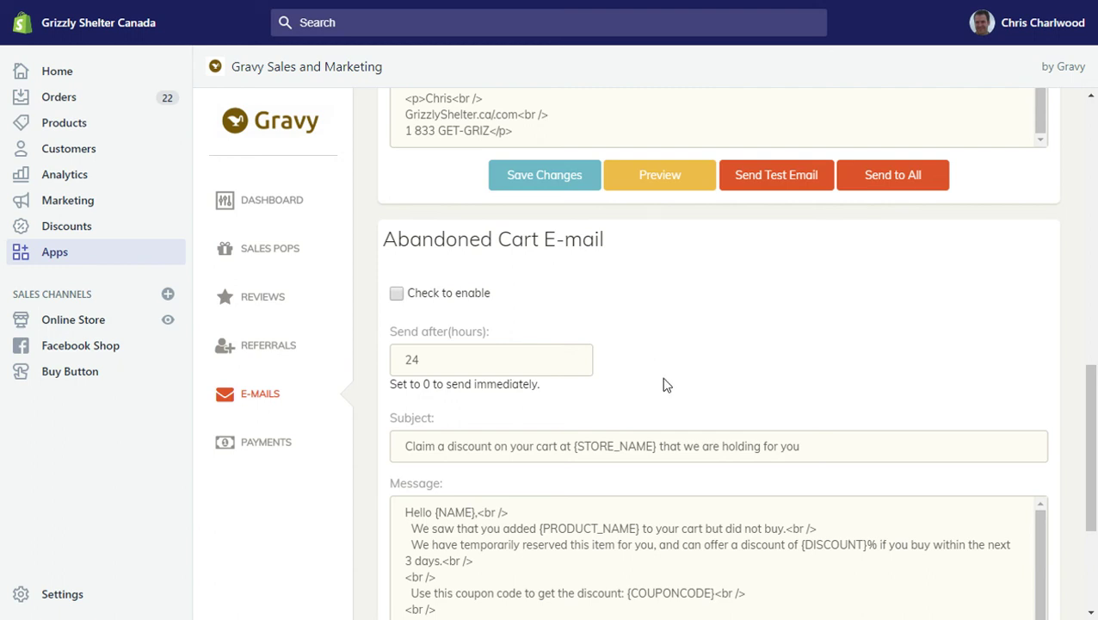
scroll(757, 411, "down", 2)
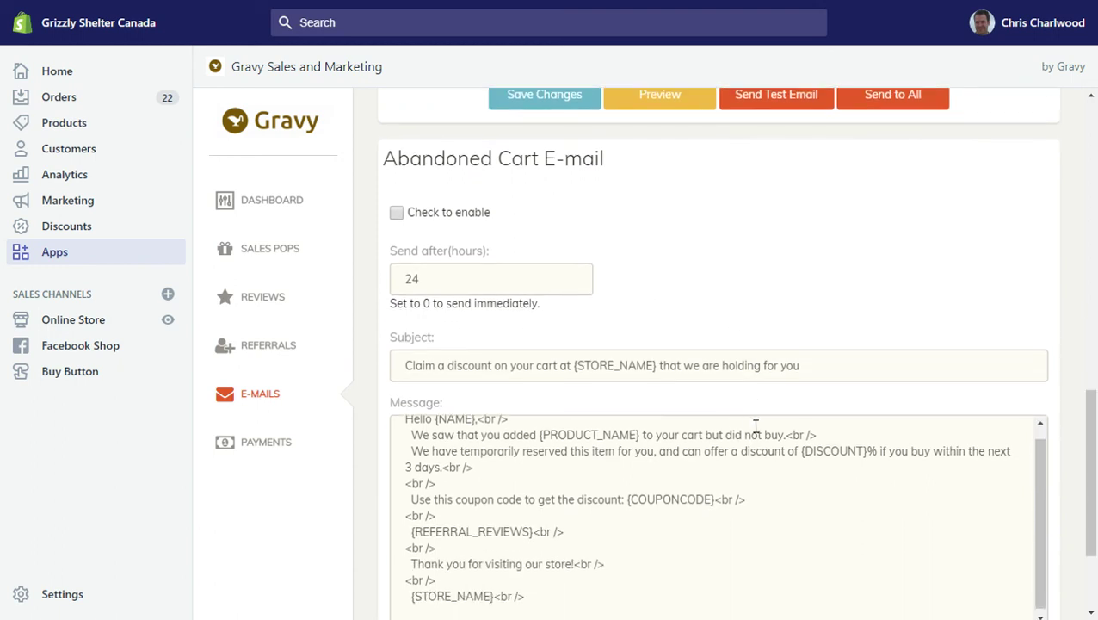
scroll(668, 444, "down", 2)
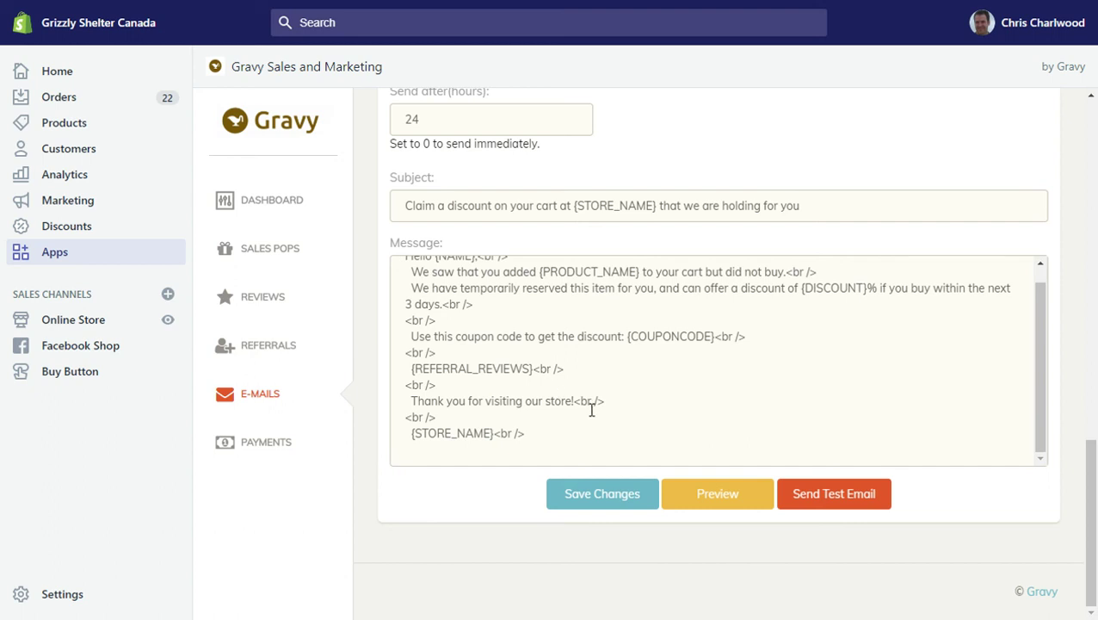
scroll(592, 411, "up", 1)
scroll(634, 411, "up", 1)
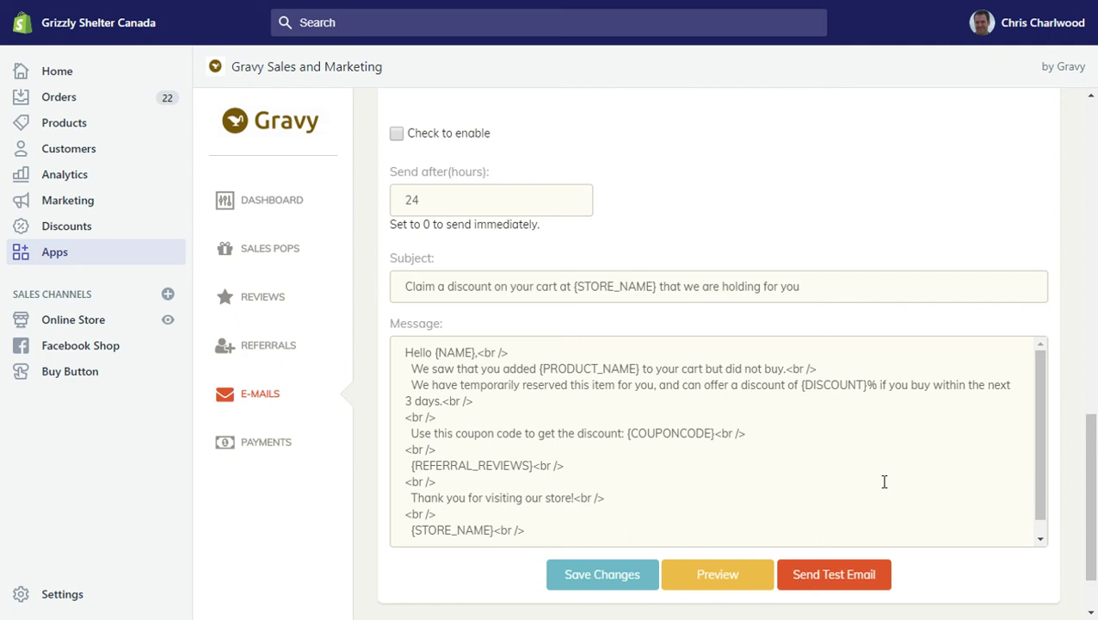
scroll(883, 479, "down", 1)
scroll(861, 433, "up", 4)
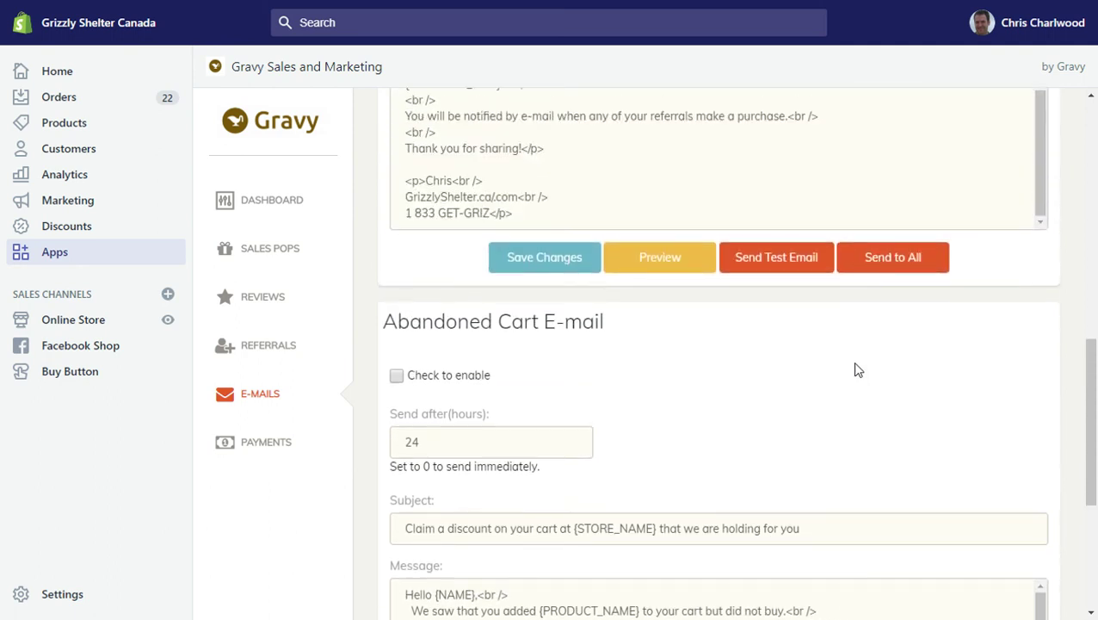
Review the Abandoned Cart E-mail section down to its coupon code message and the save, preview and test options.
scroll(853, 373, "down", 1)
scroll(853, 373, "down", 1)
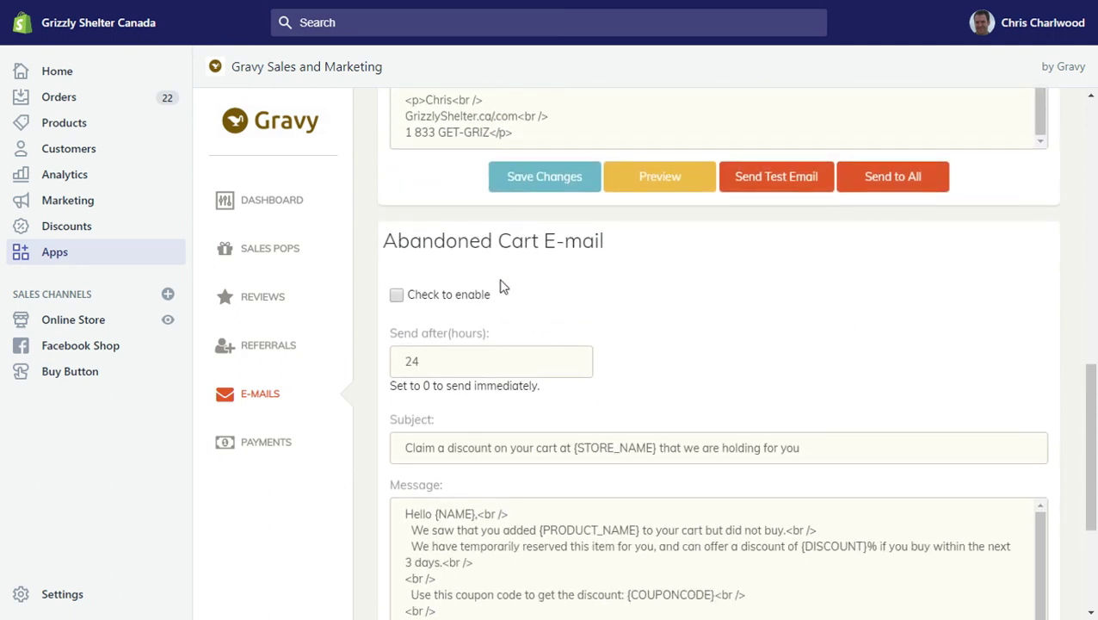
scroll(650, 387, "down", 1)
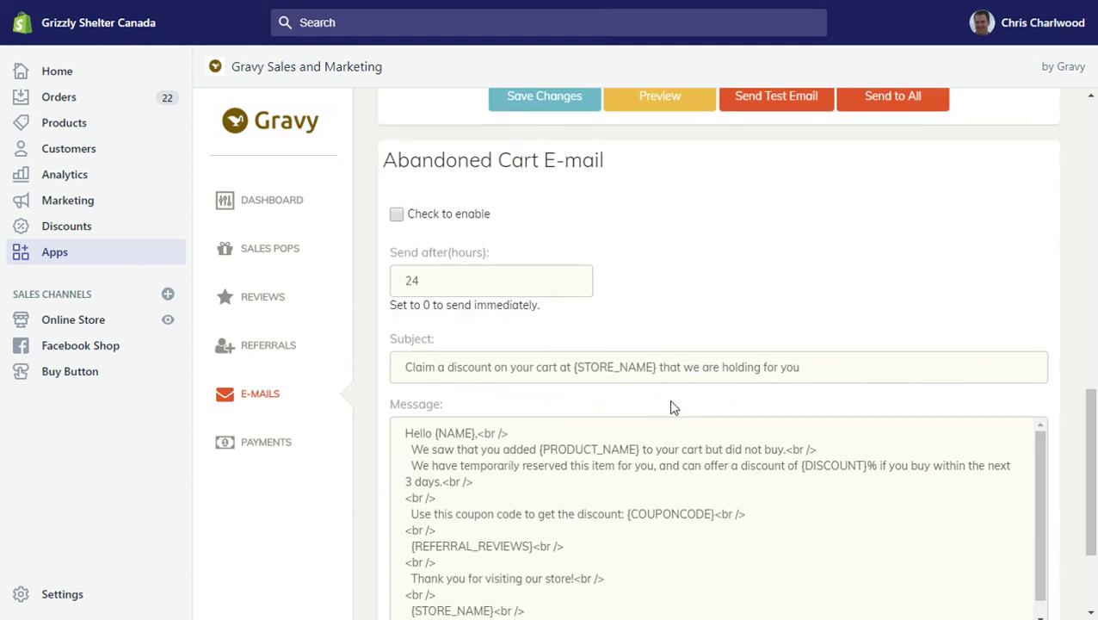
scroll(912, 418, "down", 2)
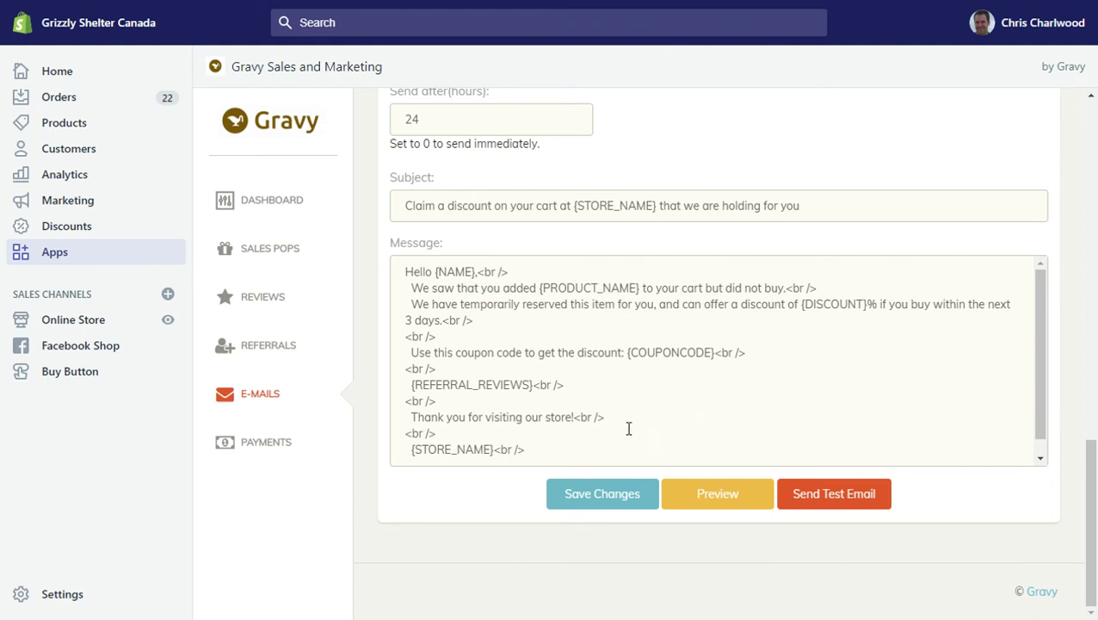
scroll(867, 448, "up", 2)
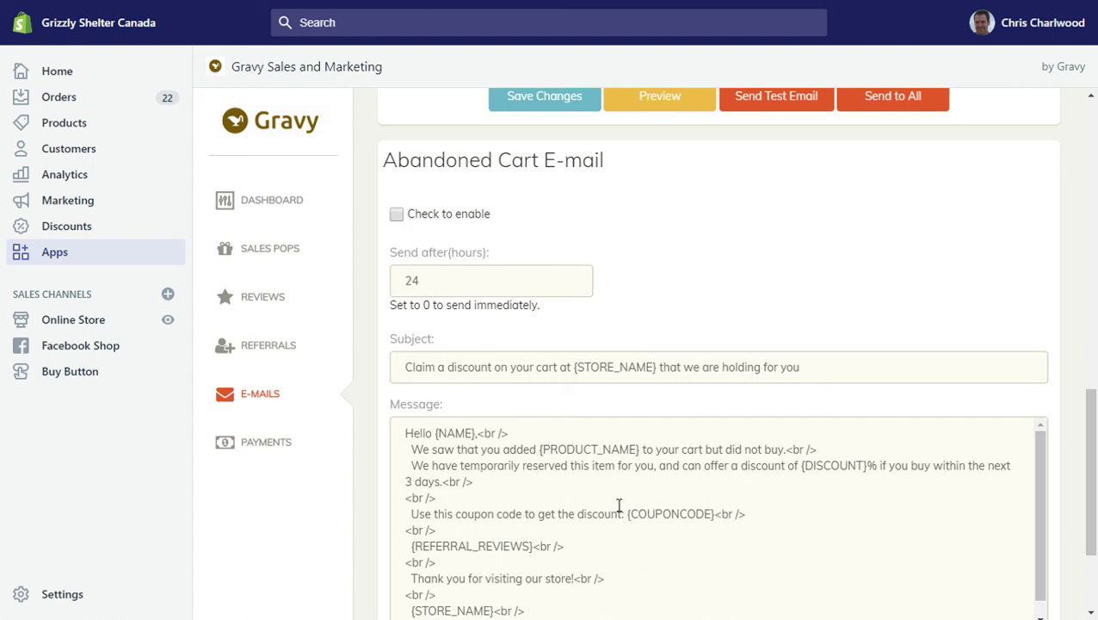
scroll(618, 508, "down", 1)
Re-examine the Customer E-mail's enable option, sending delay, subject, full message template and save, preview, test and send-to-all options.
scroll(625, 510, "up", 4)
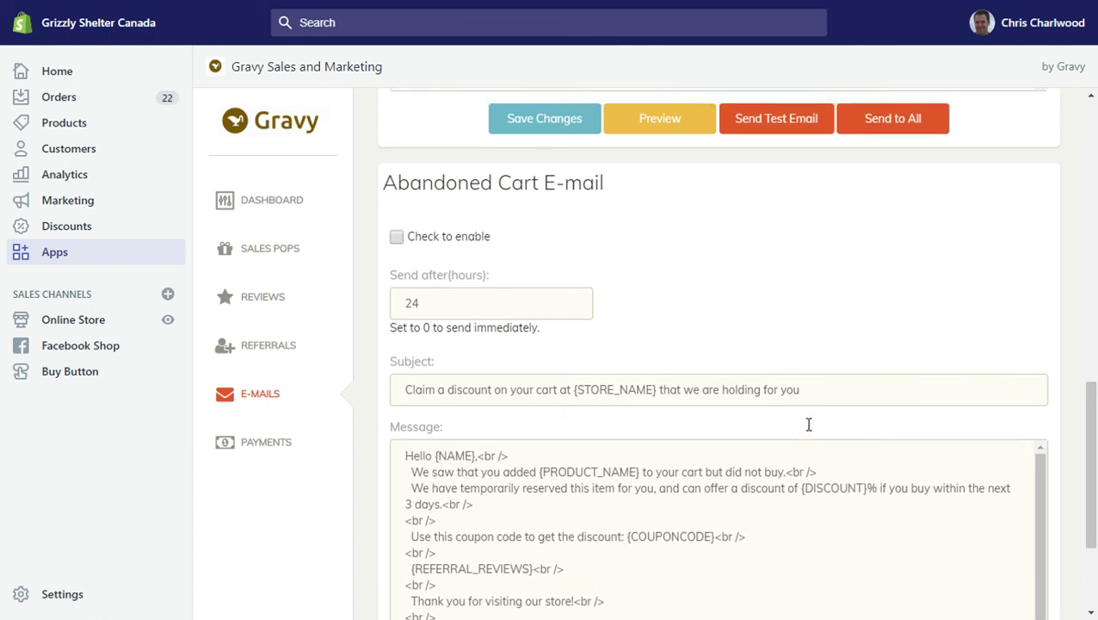
scroll(701, 434, "up", 4)
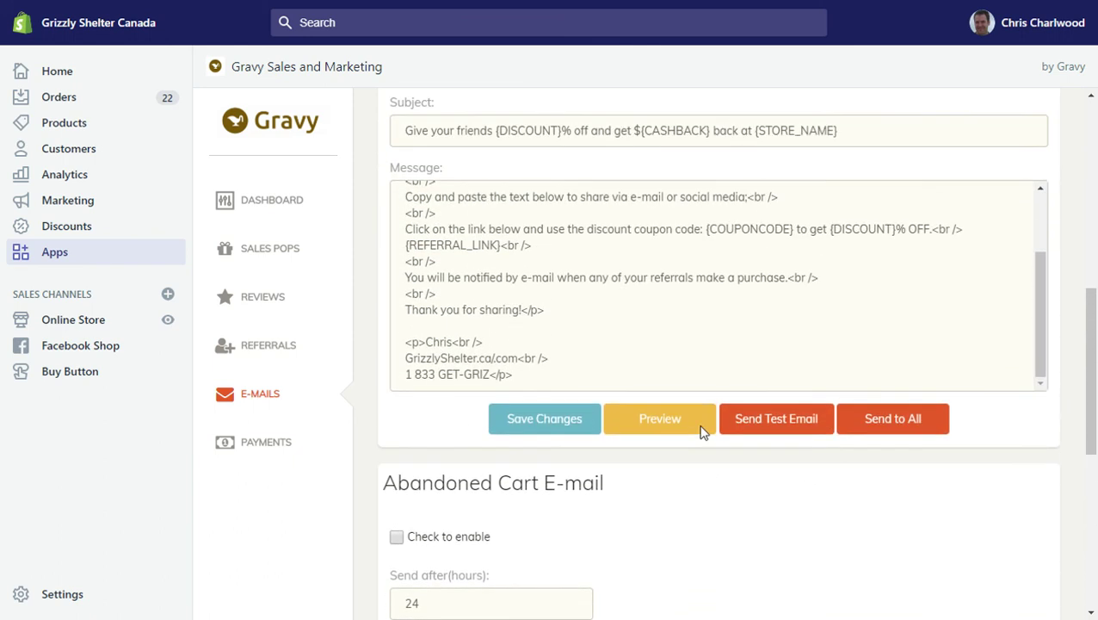
scroll(709, 353, "up", 3)
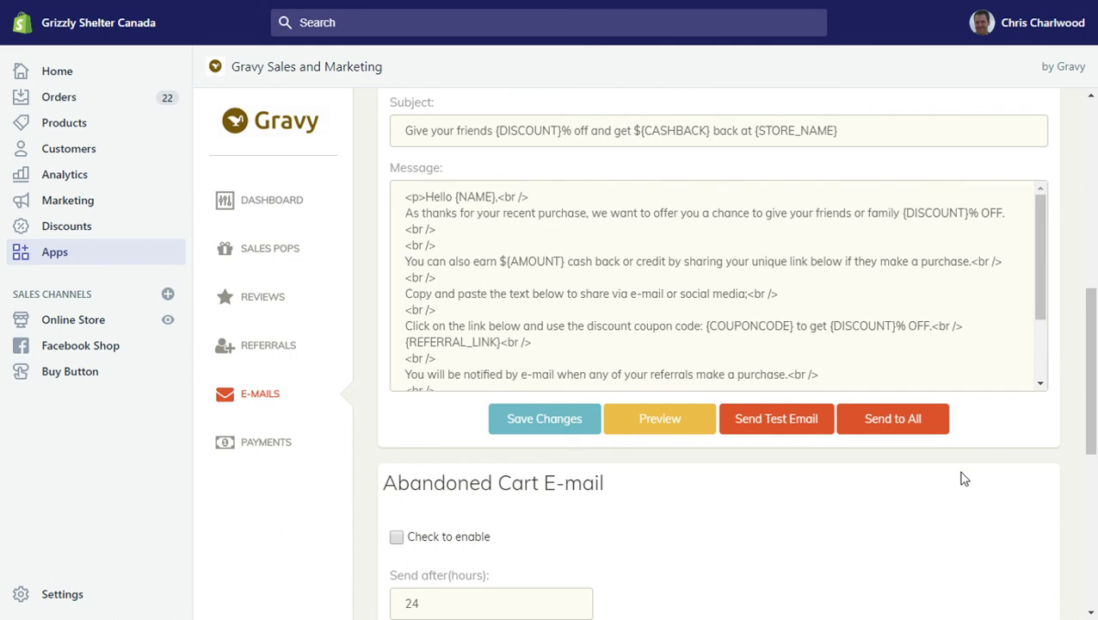
scroll(960, 478, "up", 2)
scroll(695, 377, "up", 4)
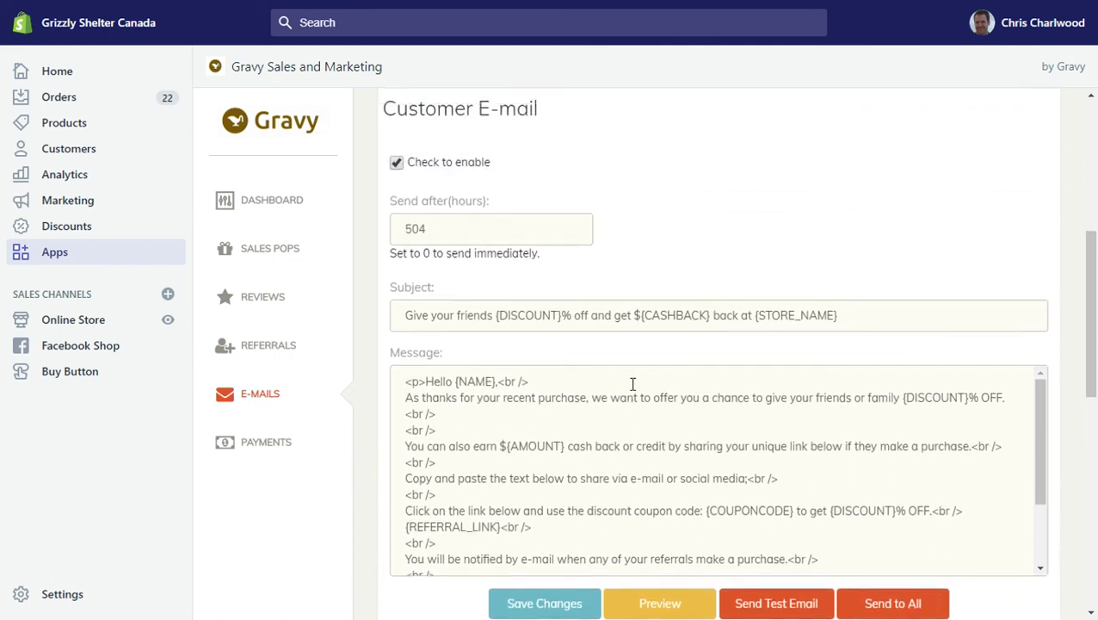
scroll(738, 387, "down", 2)
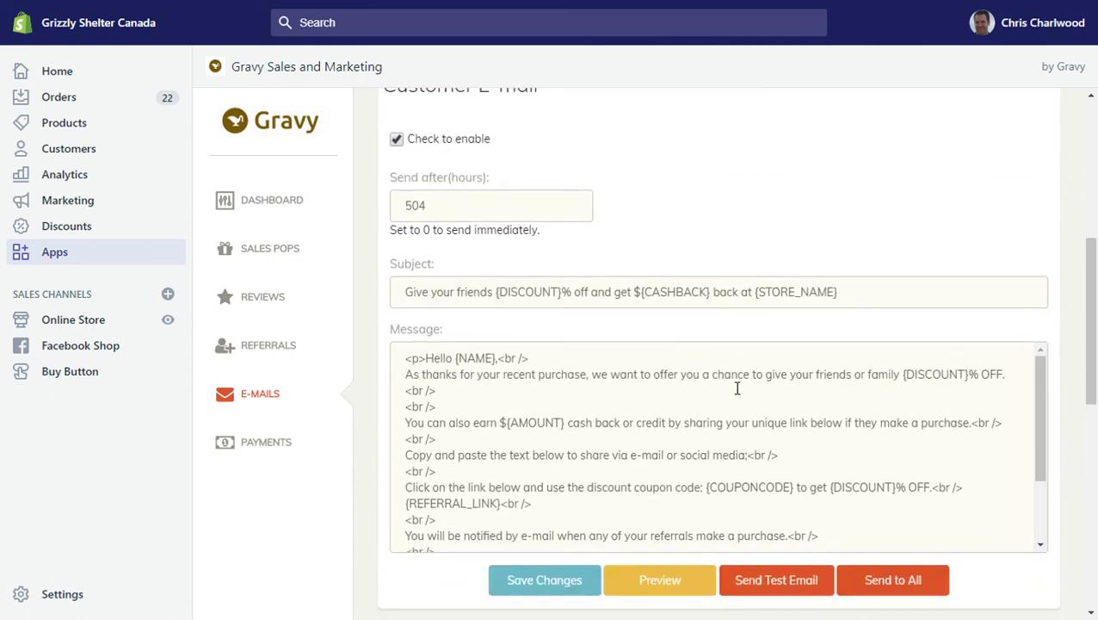
scroll(653, 386, "up", 2)
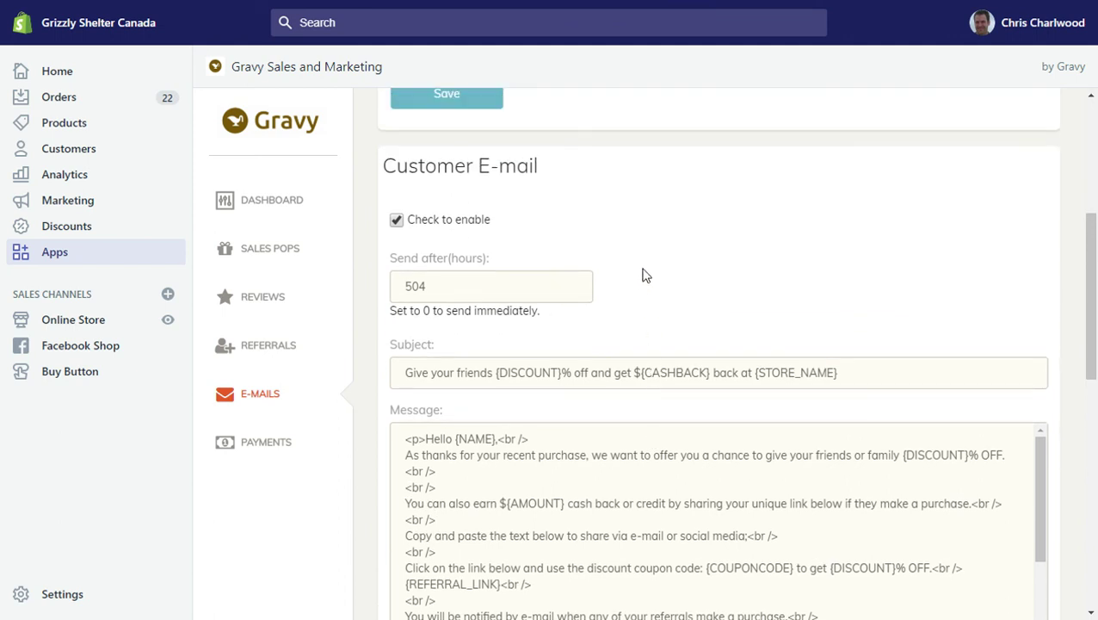
scroll(642, 277, "down", 2)
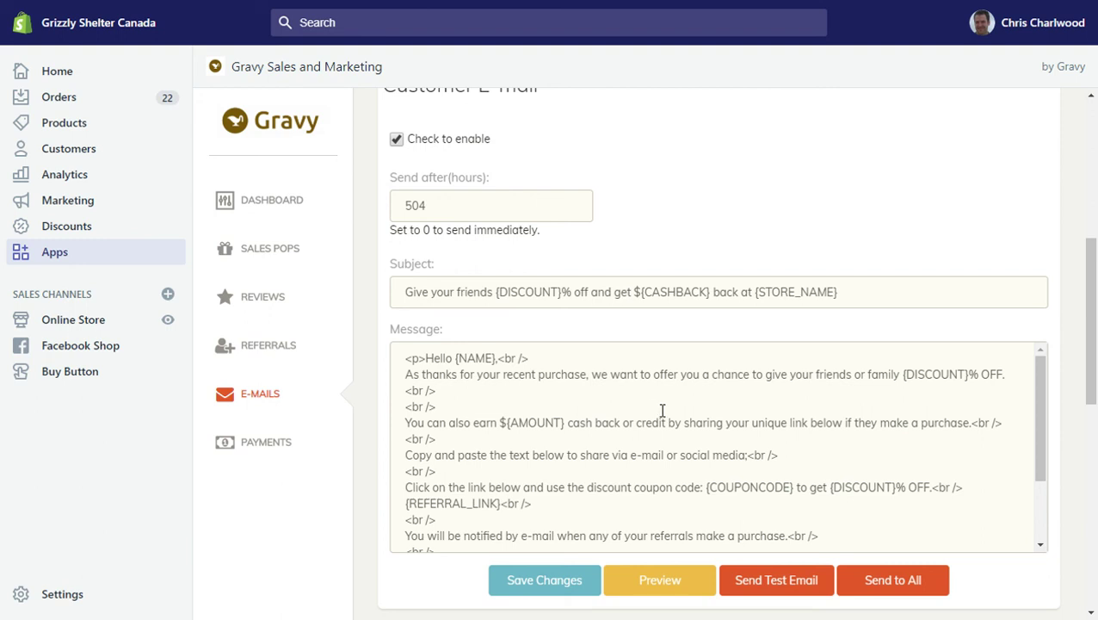
scroll(662, 410, "down", 5)
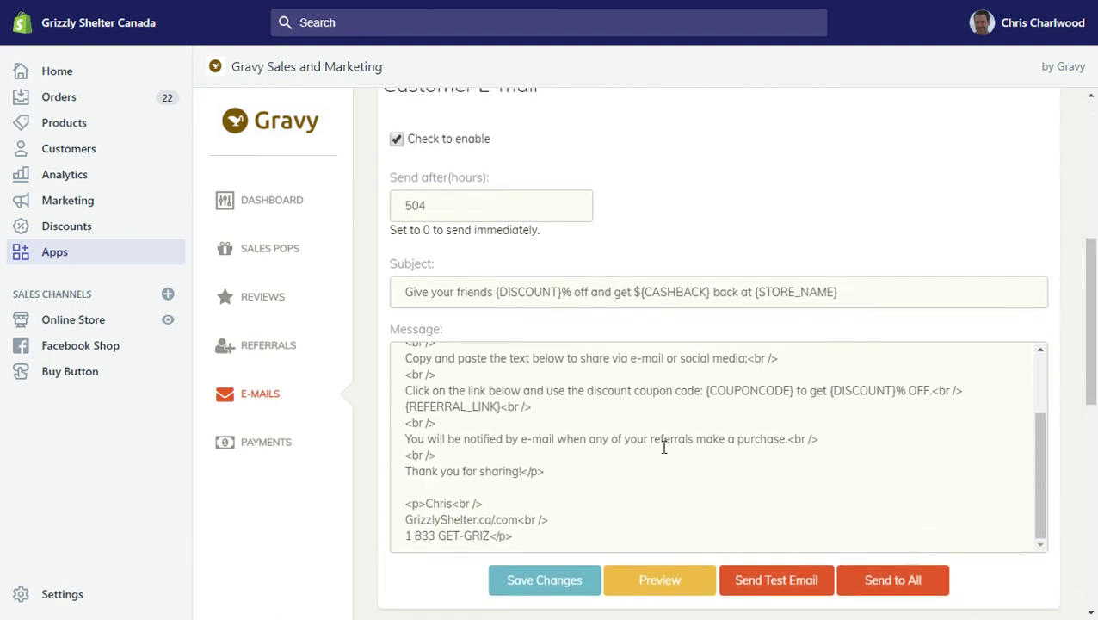
scroll(680, 430, "up", 2)
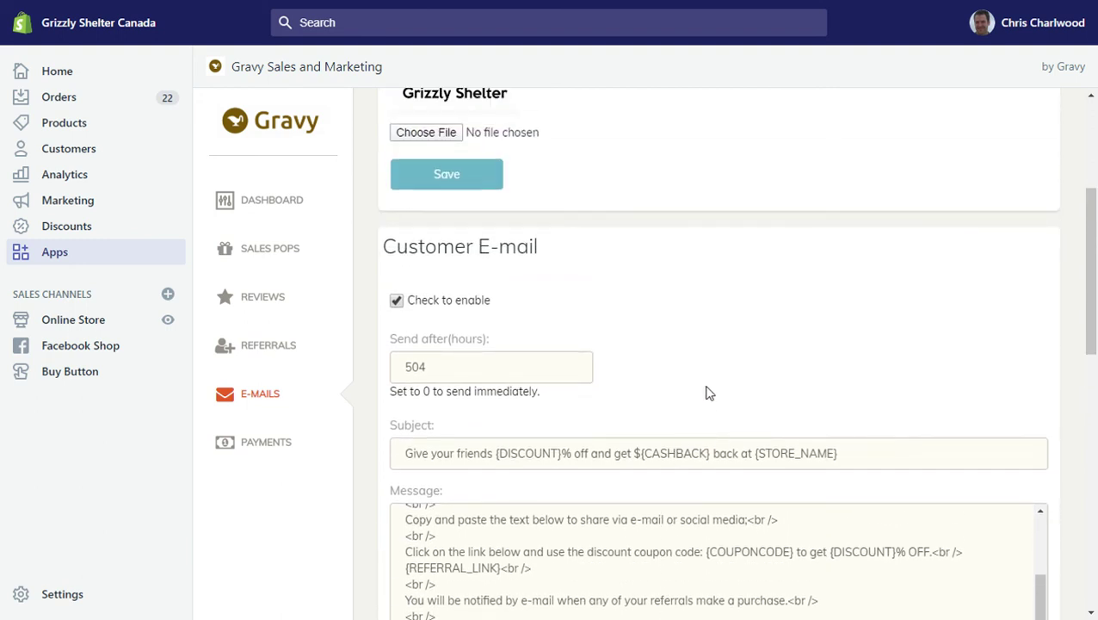
scroll(711, 382, "down", 1)
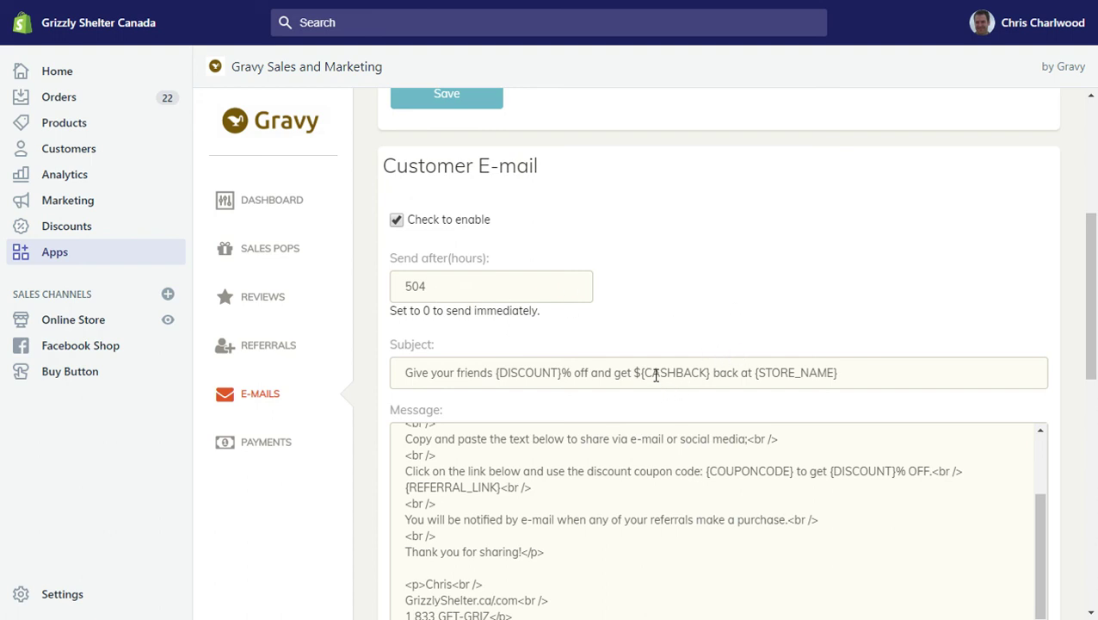
scroll(655, 374, "down", 3)
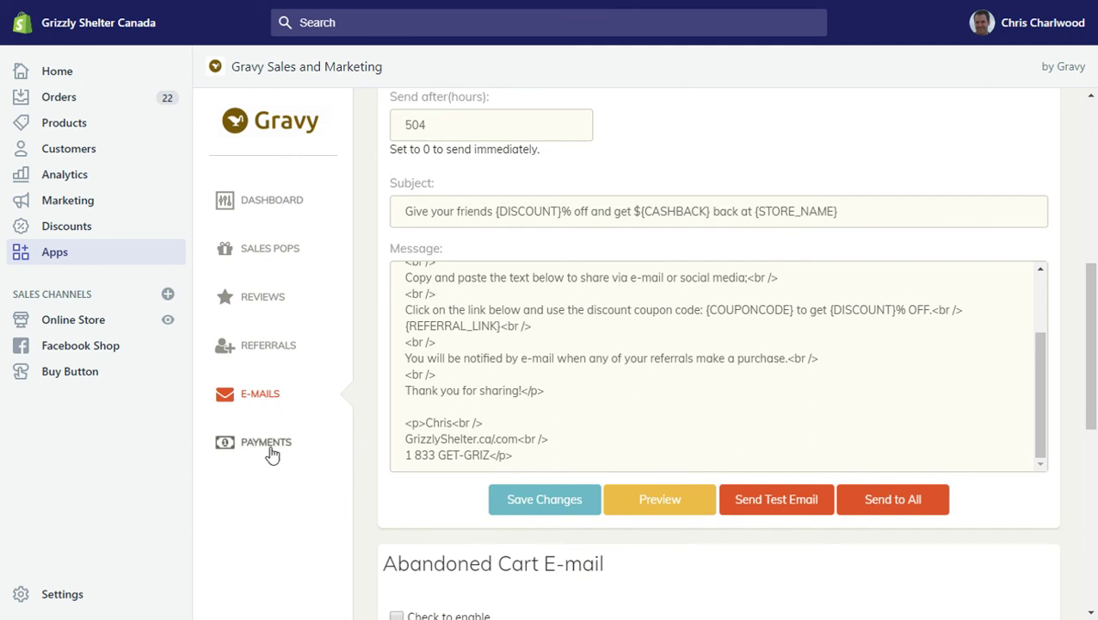
Check the Payments page for referral payments and return to the Dashboard.
left_click(271, 455)
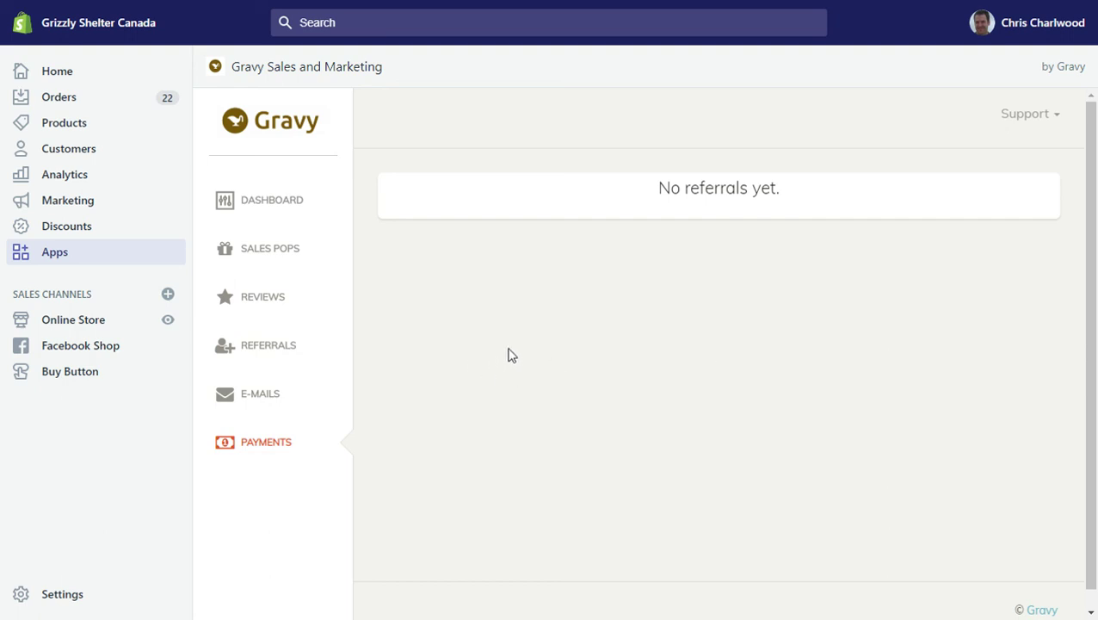
left_click(284, 205)
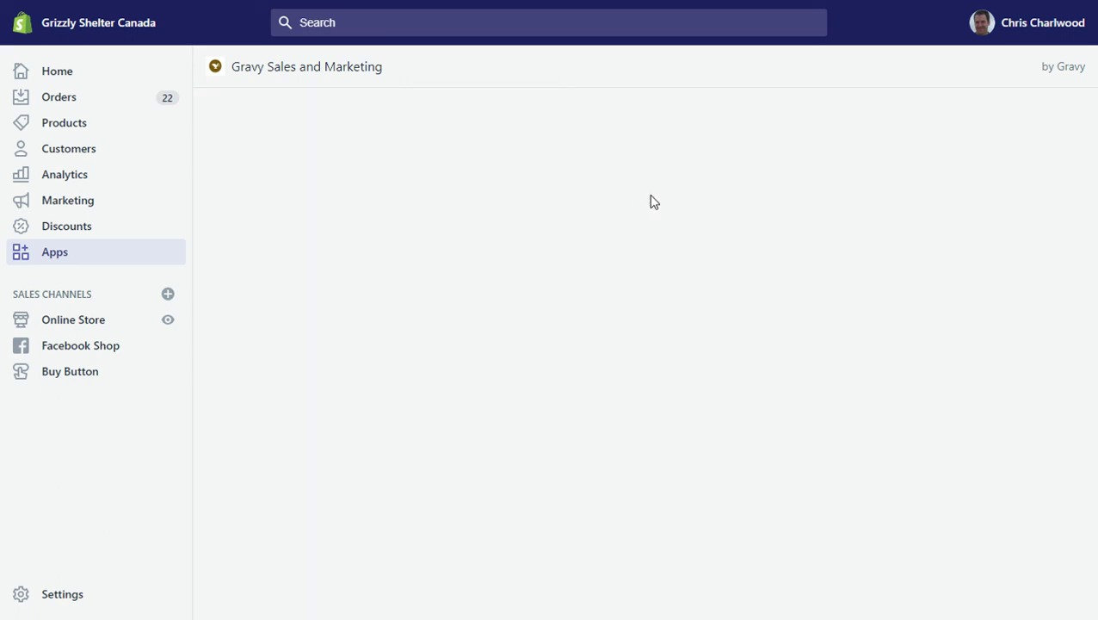